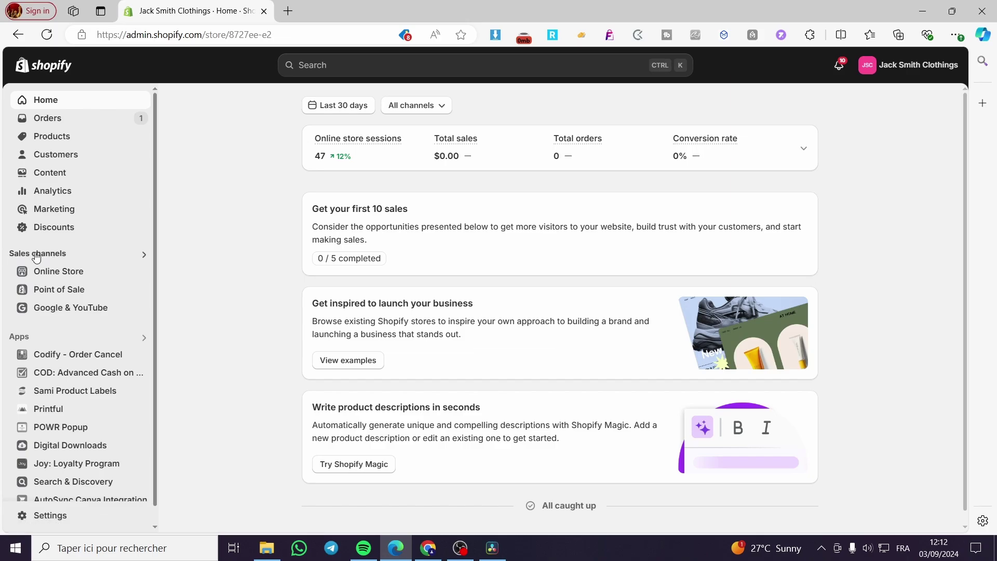
Add a new online store page titled "Shipping Policy" and start editing its content.
click(54, 271)
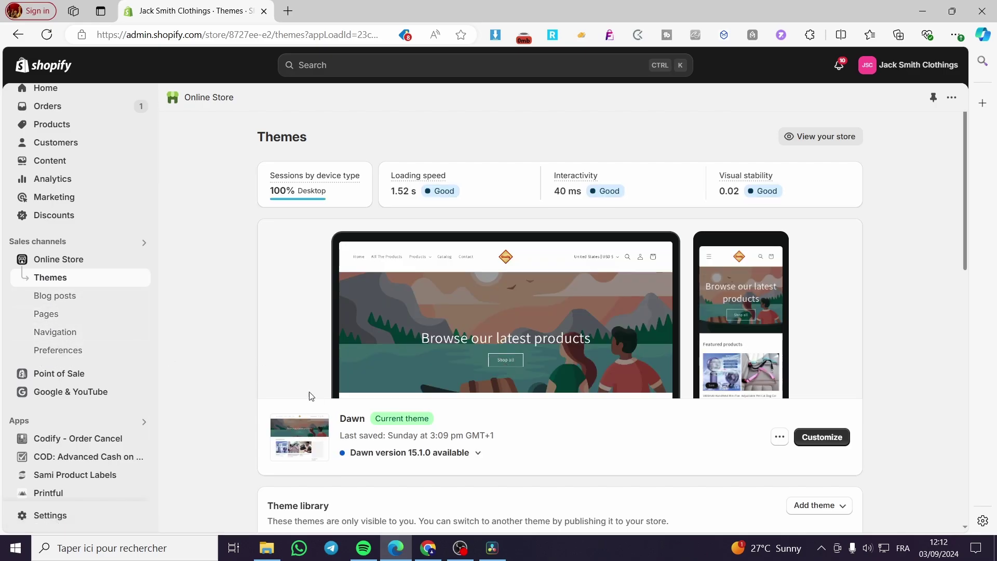
click(43, 321)
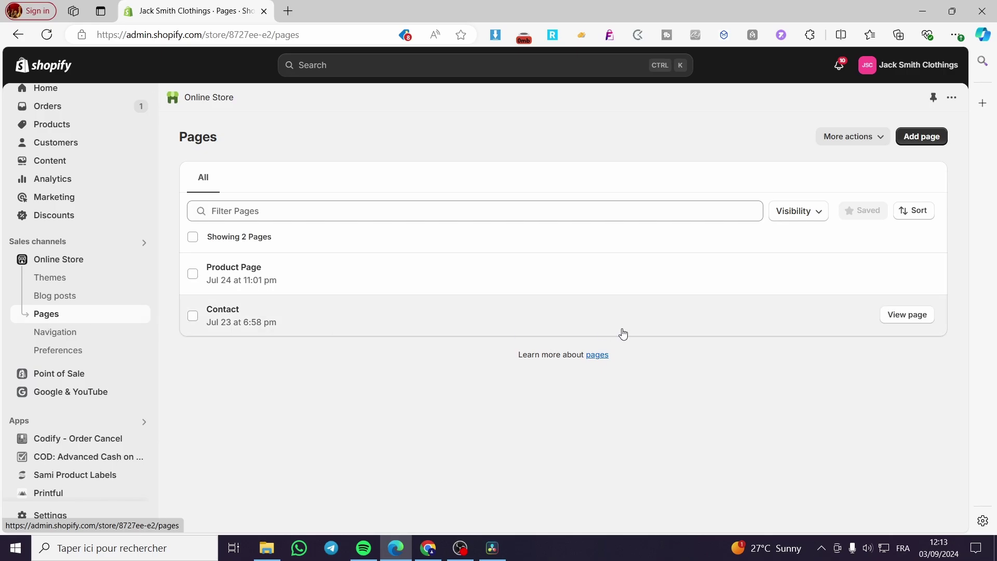
click(923, 138)
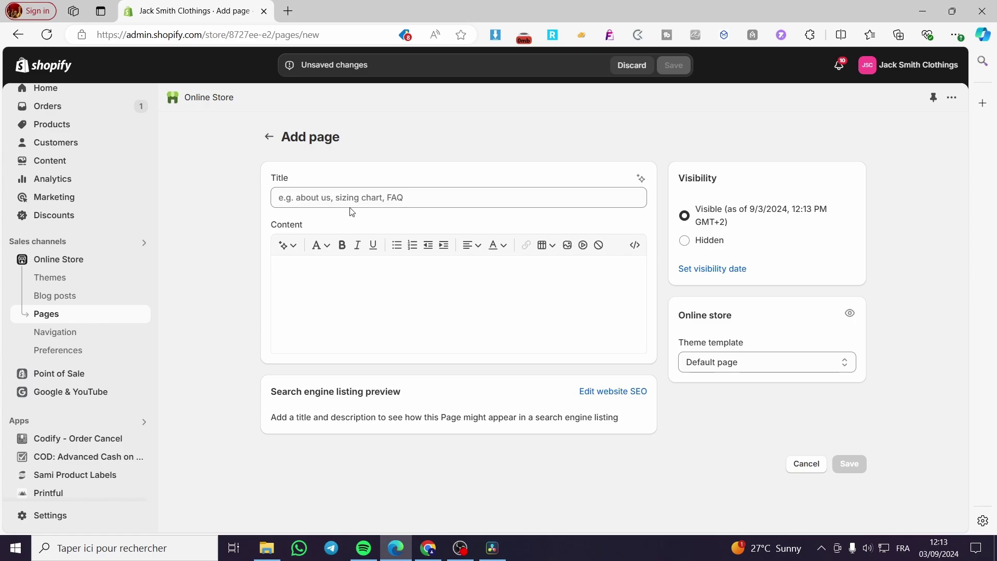
click(350, 196)
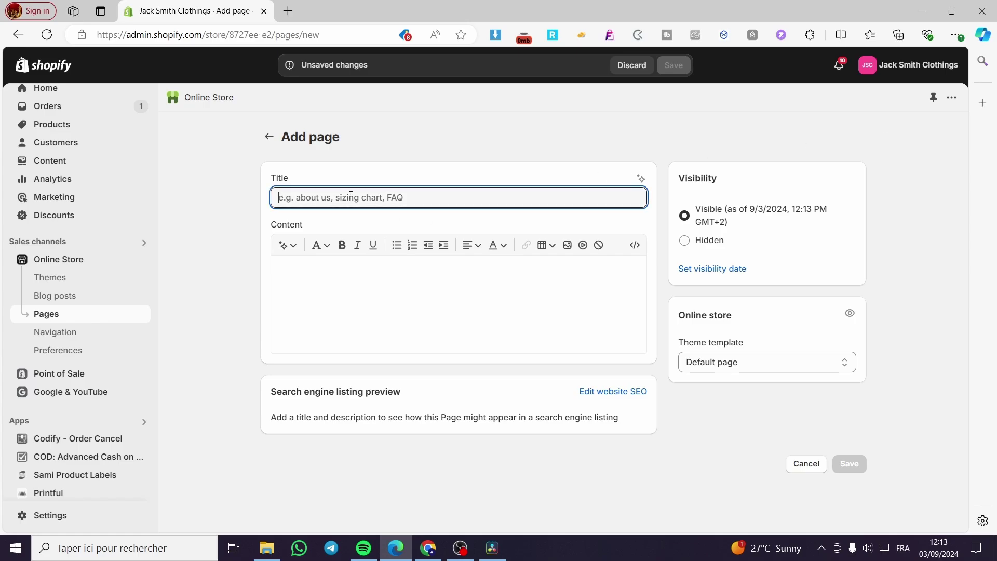
text(Shipping Policy)
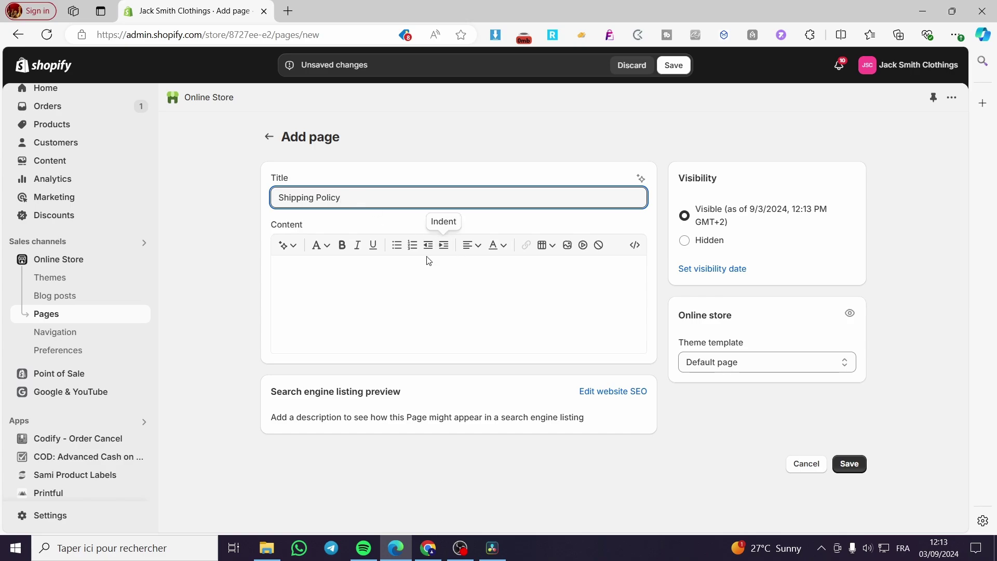
click(400, 284)
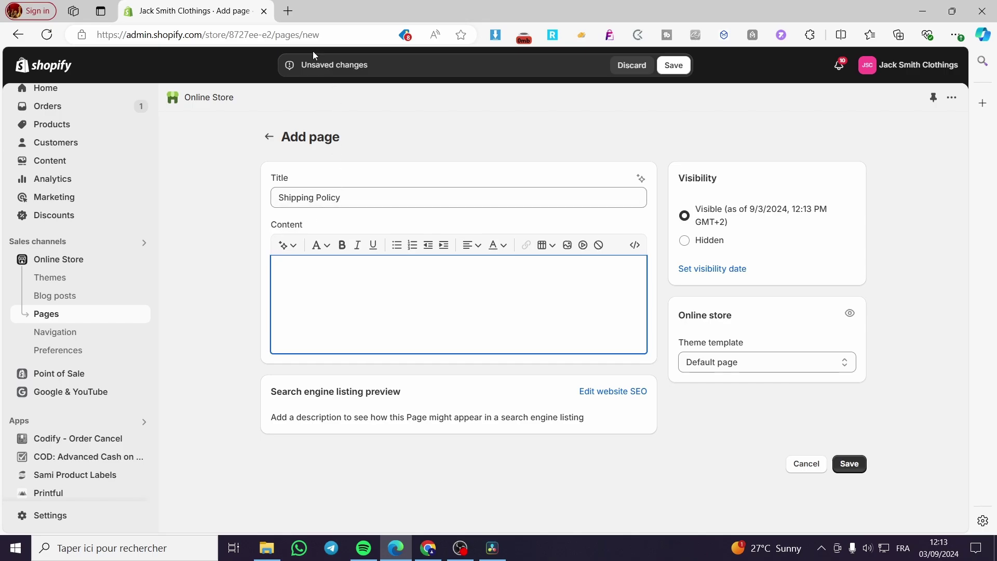
Search Google for "shopify shipping policy" in a new browser tab.
click(288, 11)
text(goog)
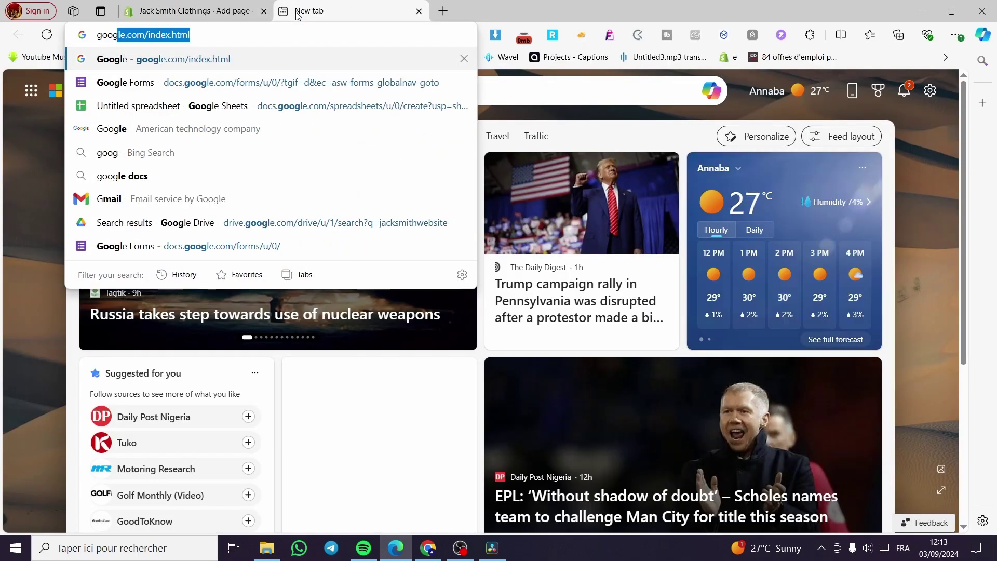
key(Return)
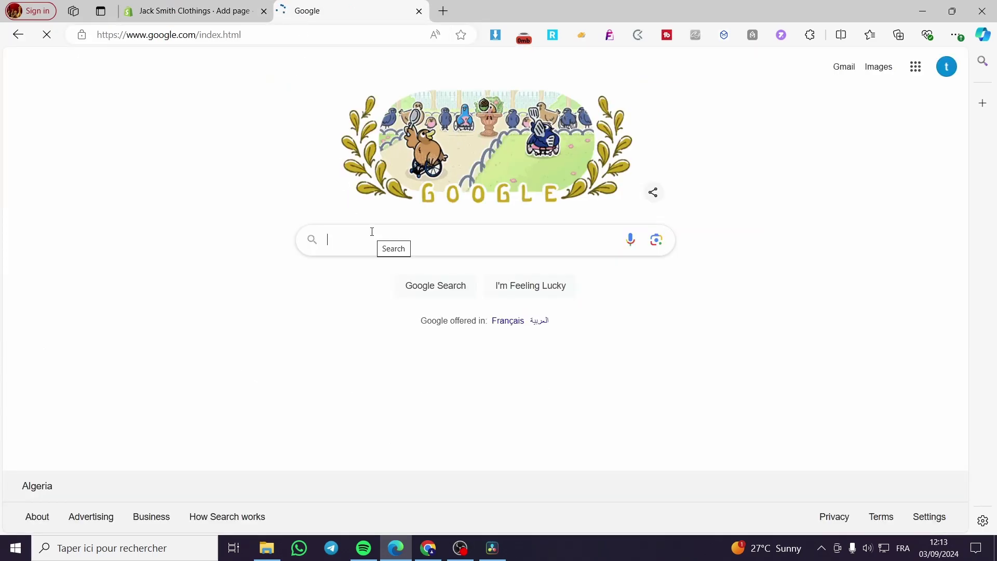
text(shopi)
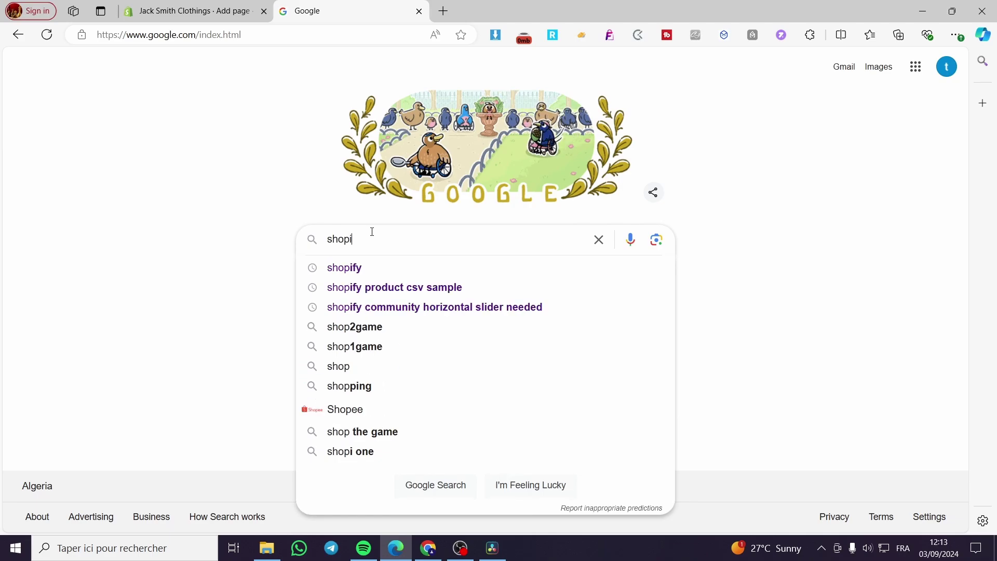
text(fy shippi)
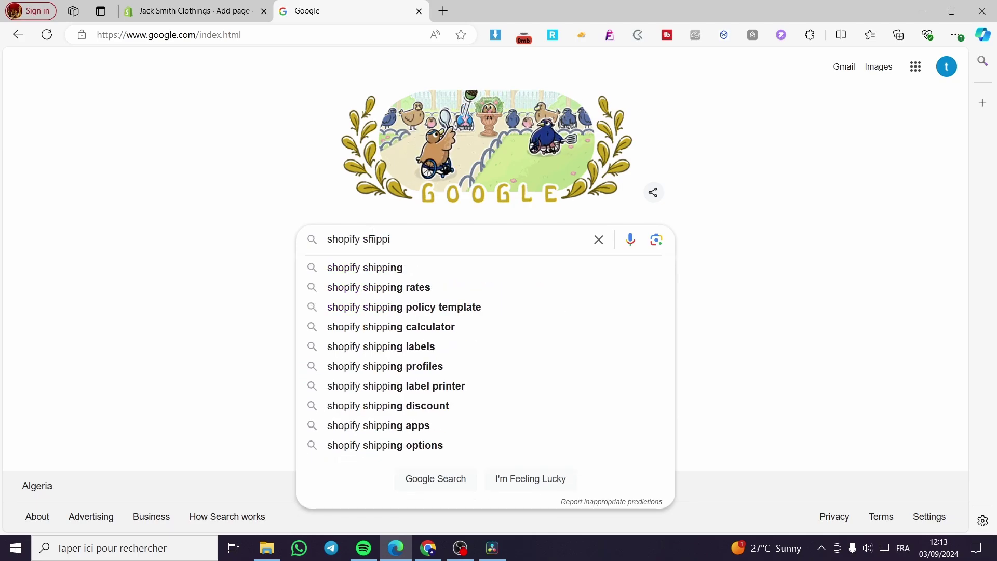
text(ng policy)
key(Return)
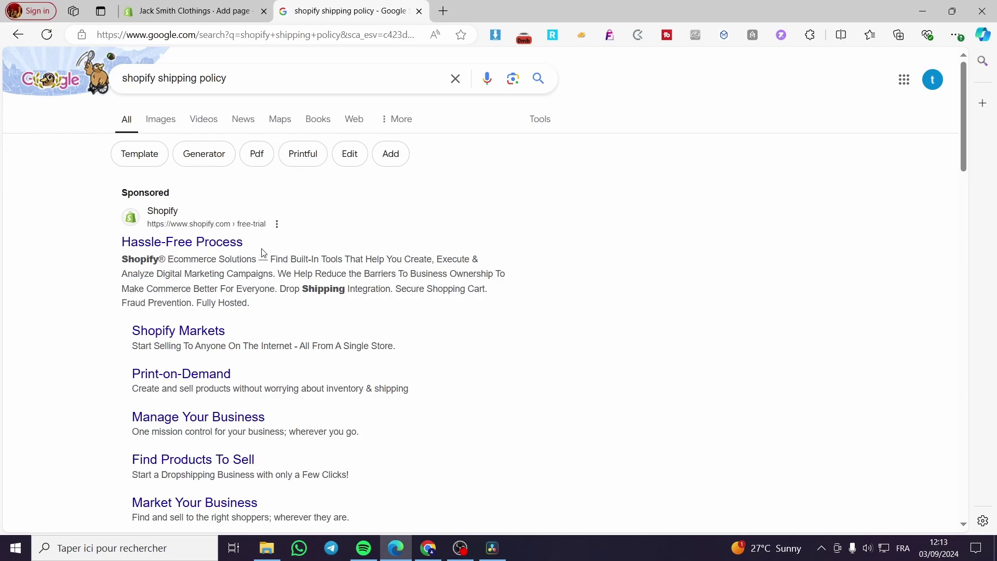
Open the Shopify blog result "How To Create a Shipping Policy in 2024 (Free Template)".
scroll(352, 300, down, 1)
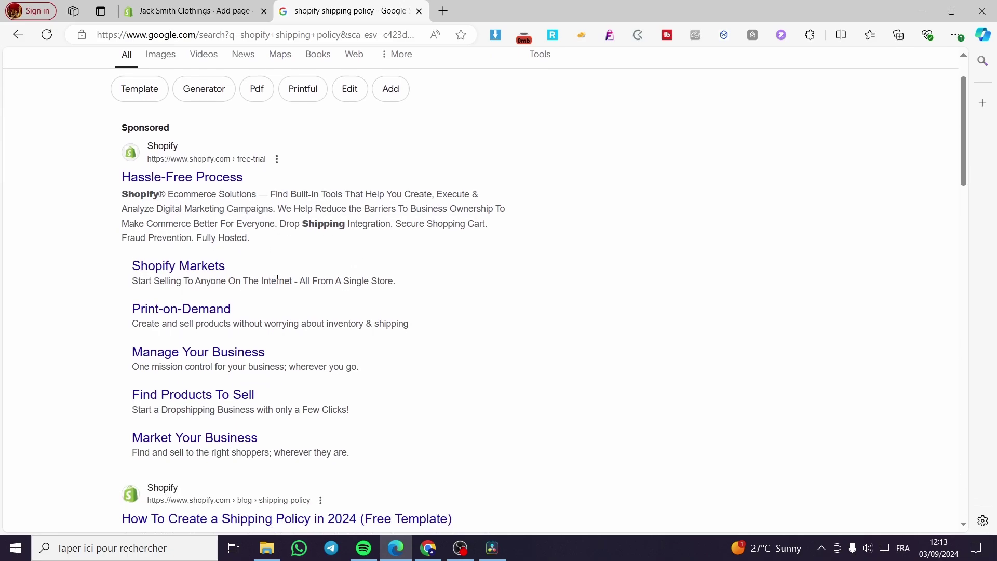
scroll(315, 292, down, 3)
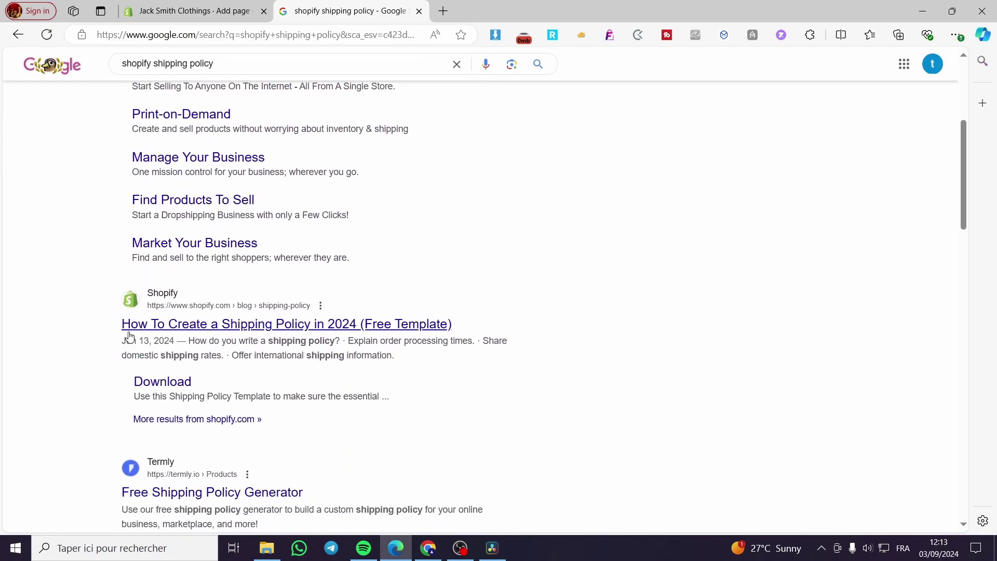
click(165, 335)
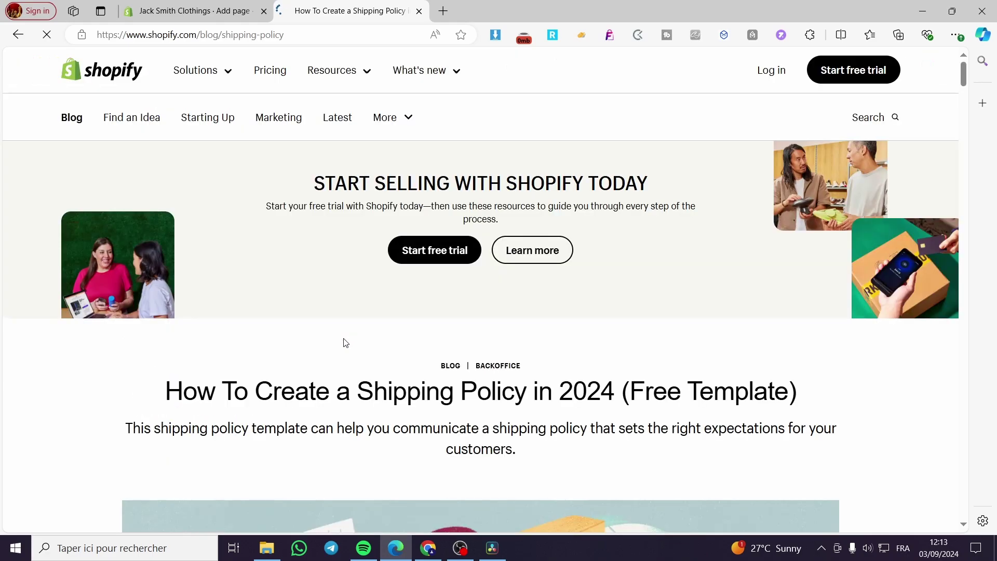
Read through the article's explanation of shipping policies and its list of what a policy should include.
scroll(517, 321, down, 3)
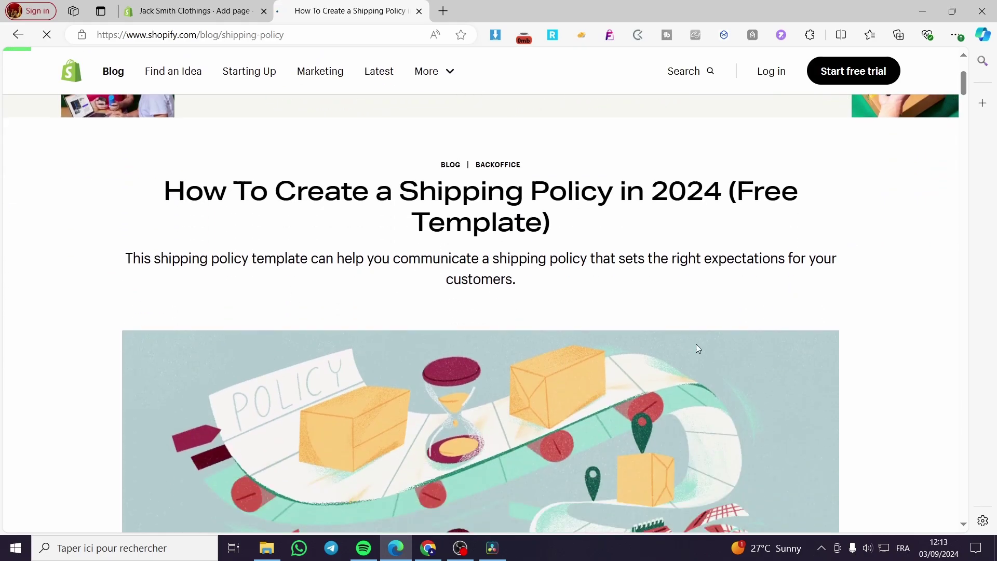
scroll(696, 346, down, 10)
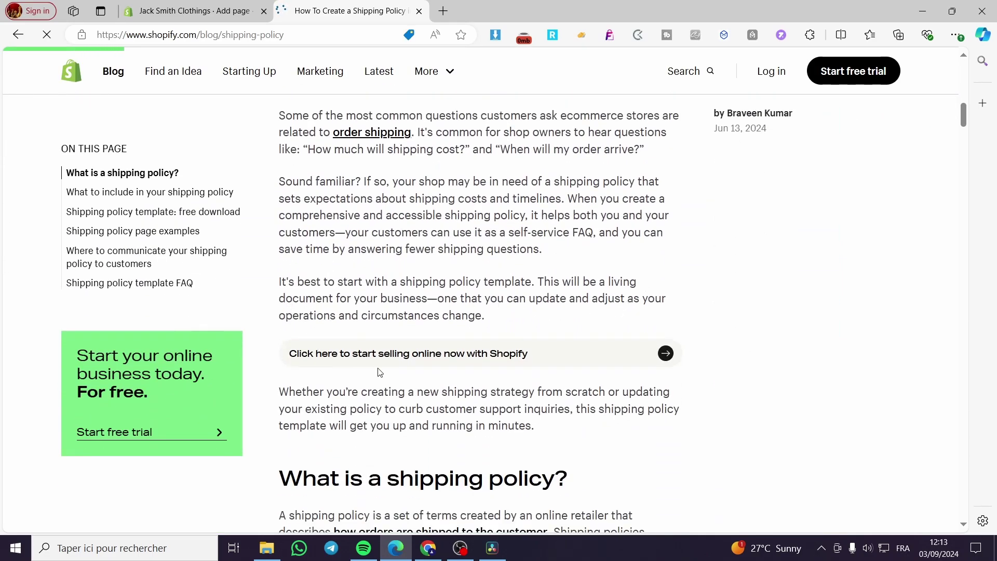
scroll(353, 362, down, 1)
scroll(353, 362, down, 5)
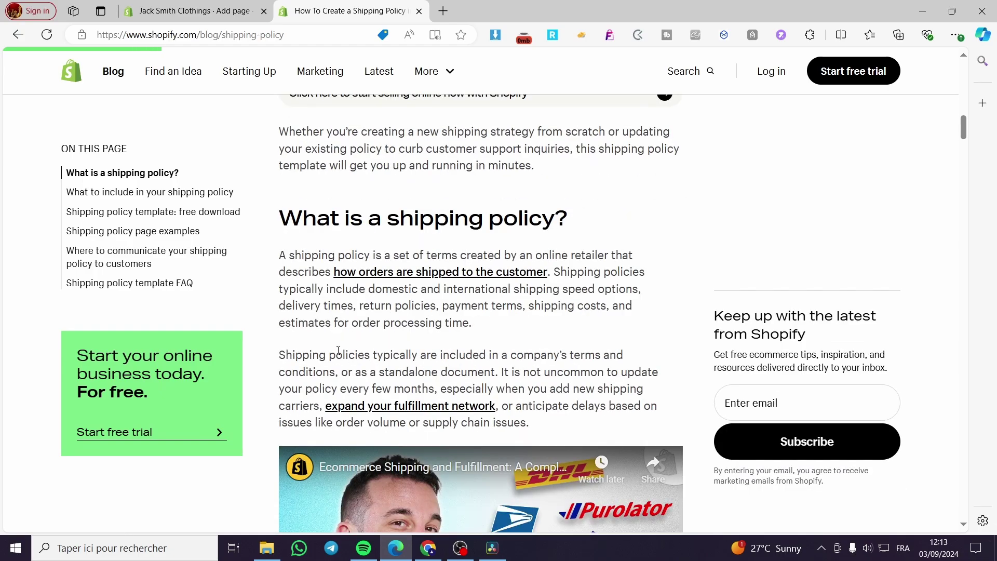
scroll(455, 316, down, 10)
scroll(455, 316, up, 10)
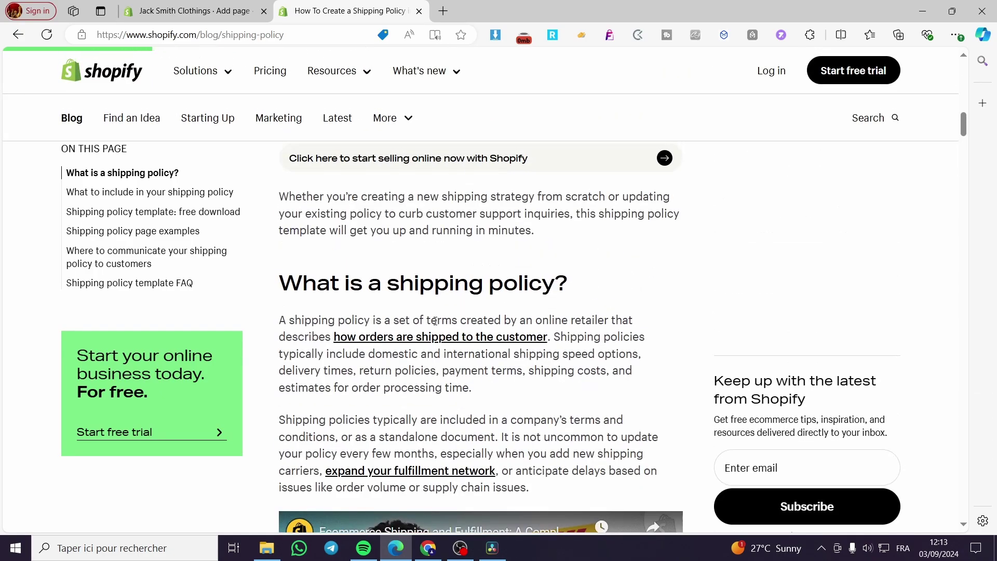
scroll(457, 342, down, 1)
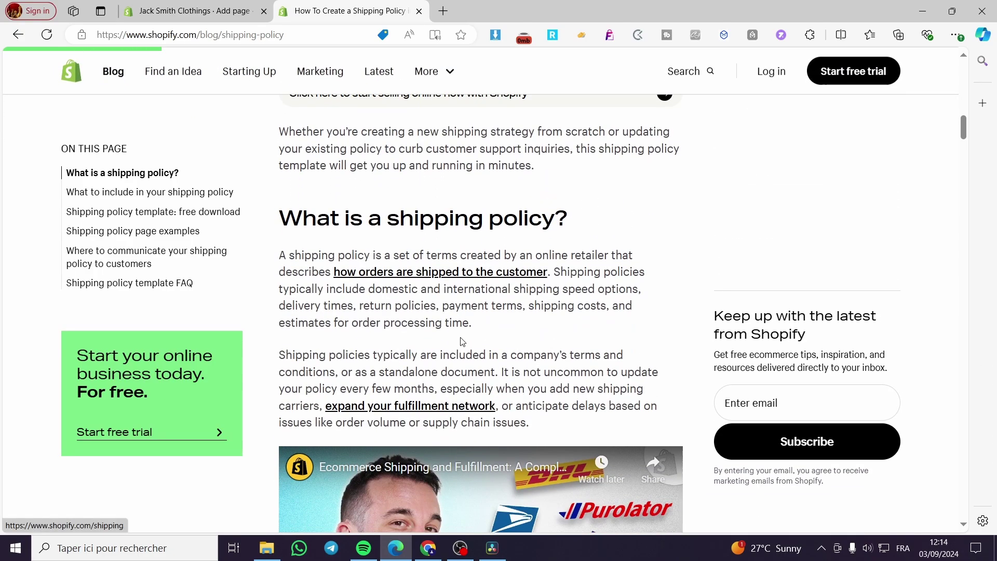
scroll(380, 404, down, 9)
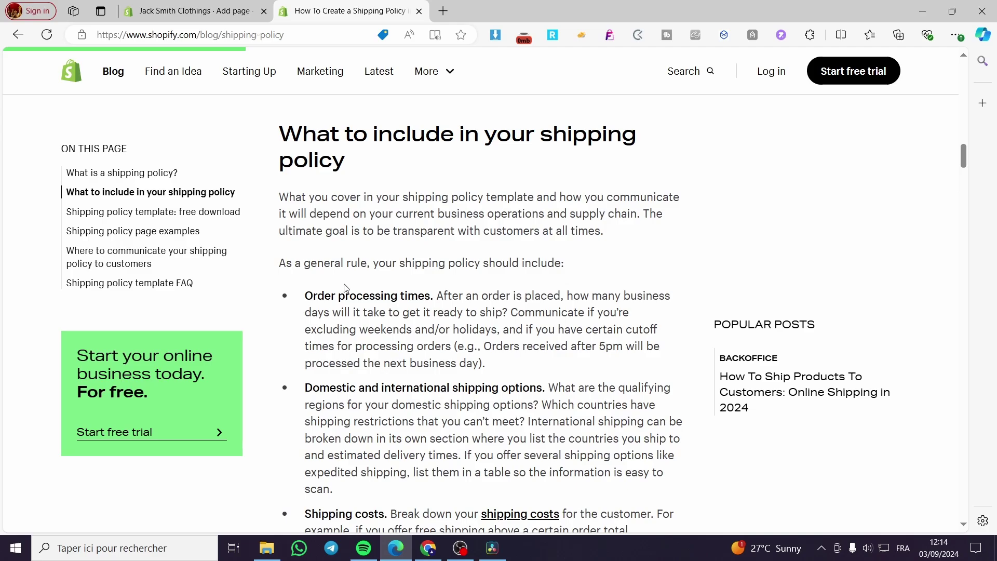
scroll(359, 280, down, 1)
scroll(462, 262, down, 7)
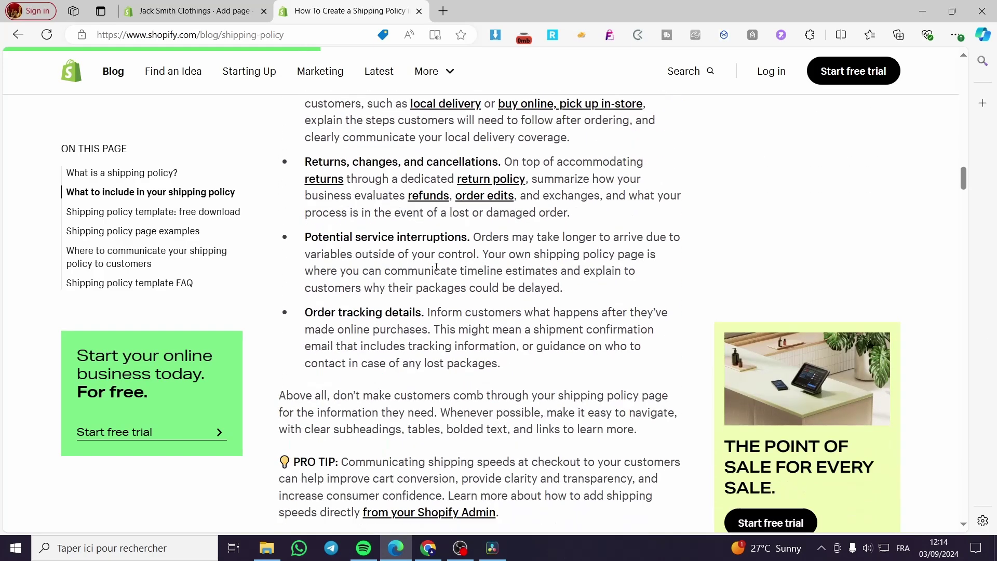
Request the download of the article's free shipping policy template.
scroll(436, 267, down, 2)
scroll(436, 267, down, 2)
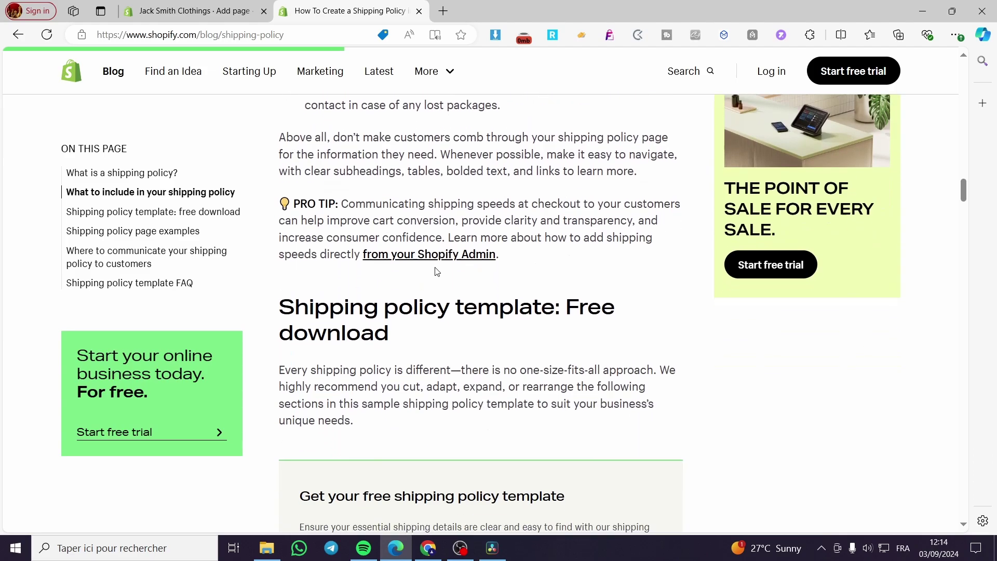
scroll(335, 290, down, 3)
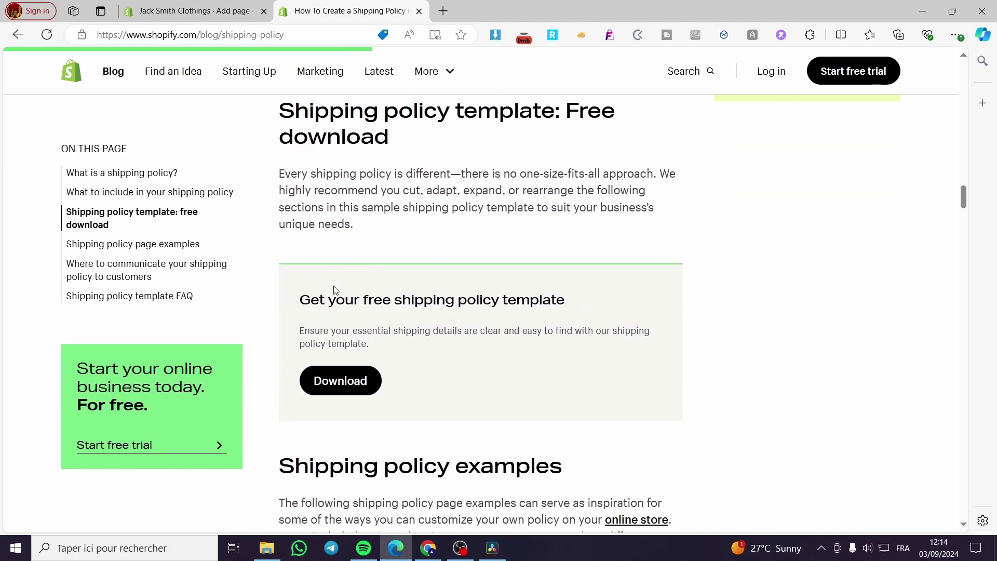
click(333, 381)
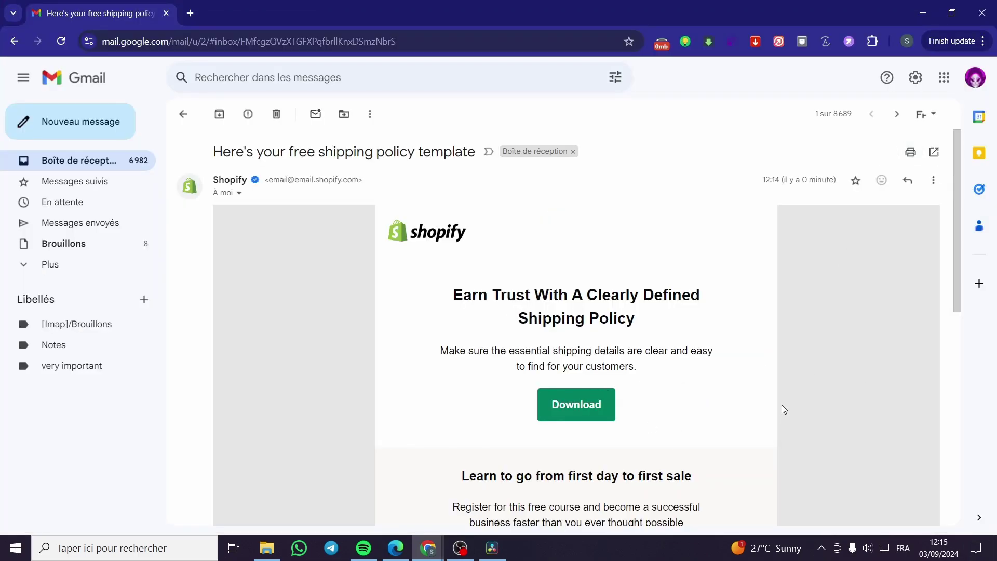
In Gmail, open the template PDF from Shopify's "Here's your free shipping policy template" email.
scroll(676, 395, down, 3)
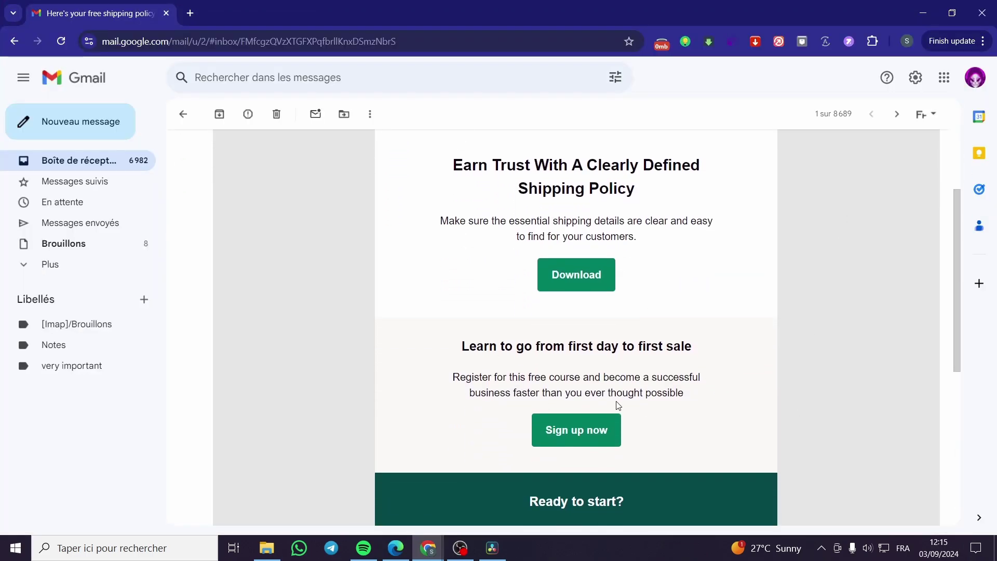
scroll(430, 372, up, 3)
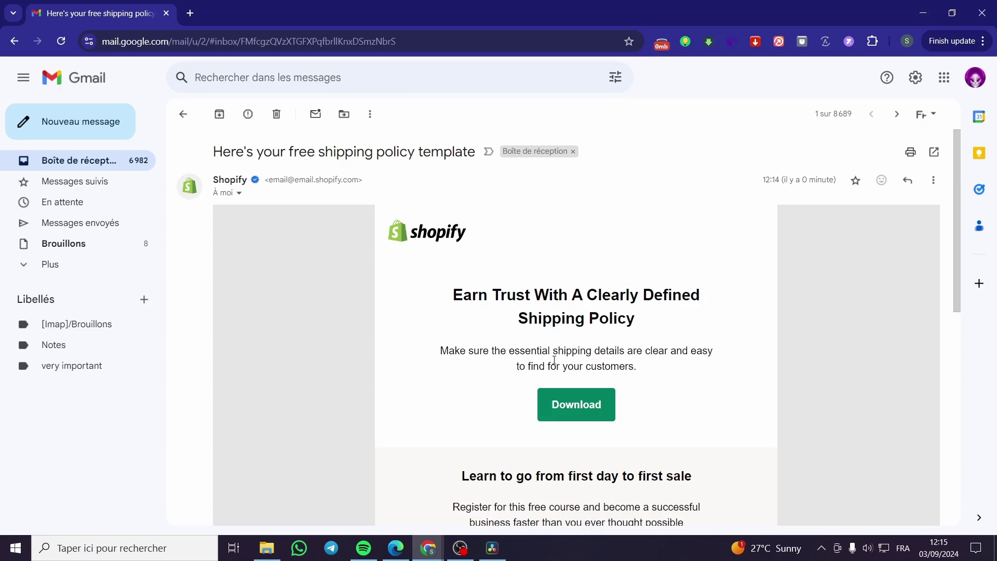
click(575, 412)
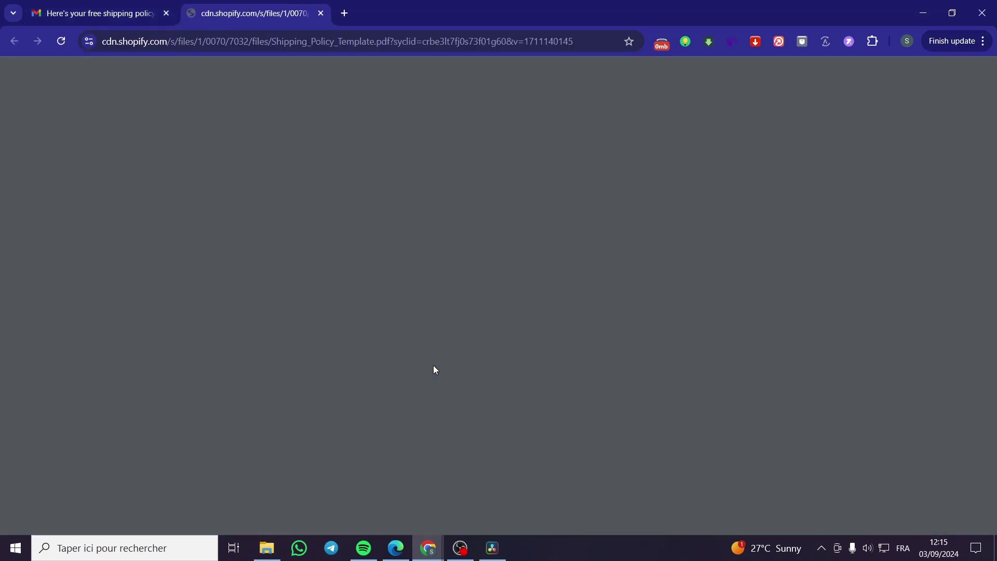
Look over the template's pages and copy the words "Shipping Policy" from the heading on page 1.
scroll(647, 293, down, 12)
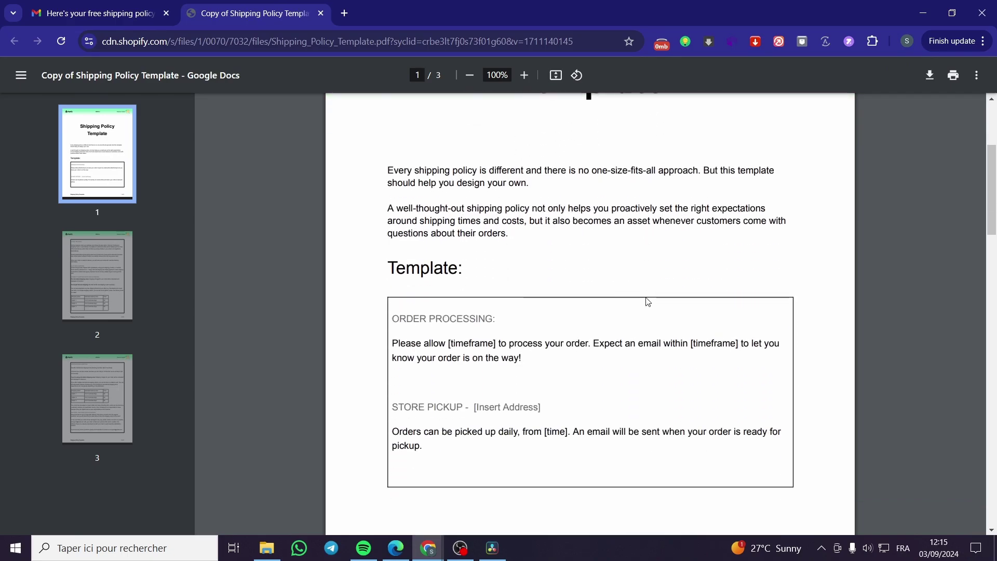
scroll(647, 301, down, 2)
scroll(645, 299, up, 5)
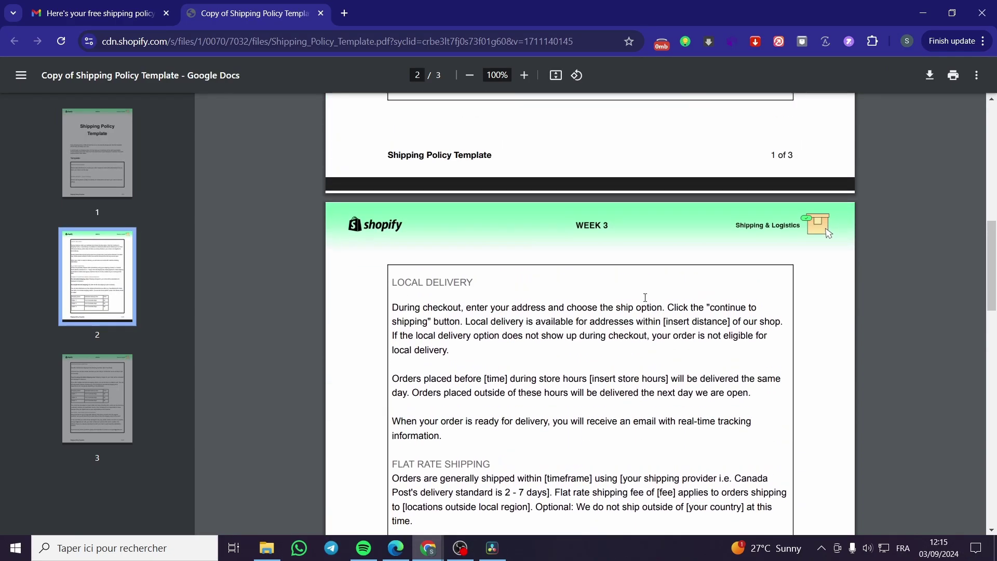
scroll(646, 298, down, 5)
scroll(646, 298, up, 12)
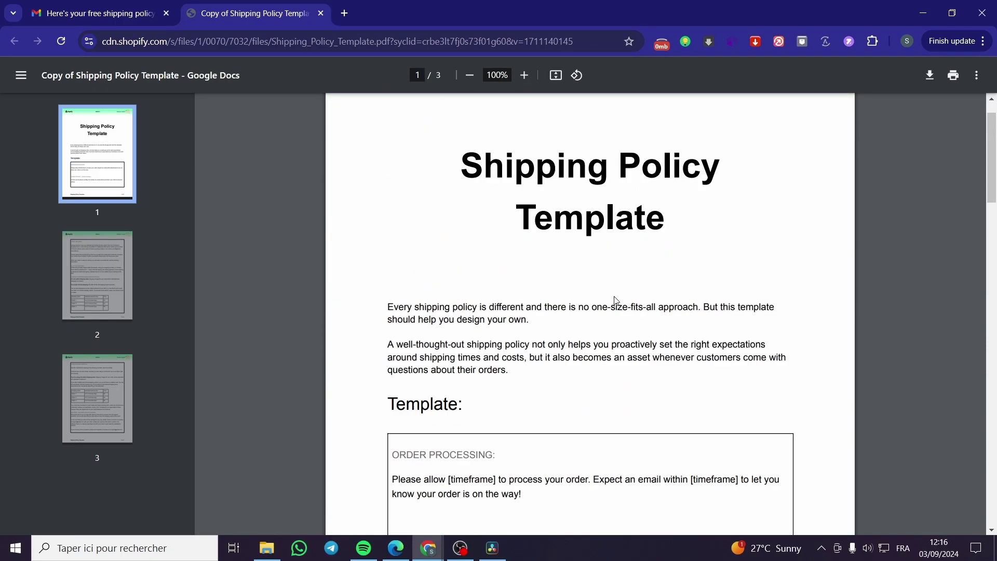
drag(469, 234, 715, 237)
key(ctrl+c)
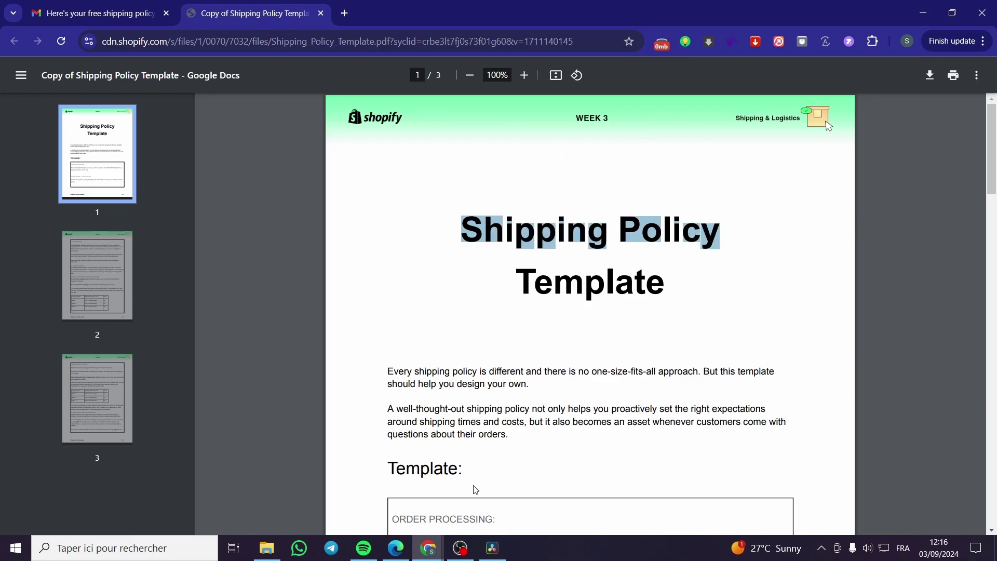
Return to the Shopify Add page form in Edge, paste "Shipping Policy" into the content and make it bold.
click(396, 547)
click(396, 7)
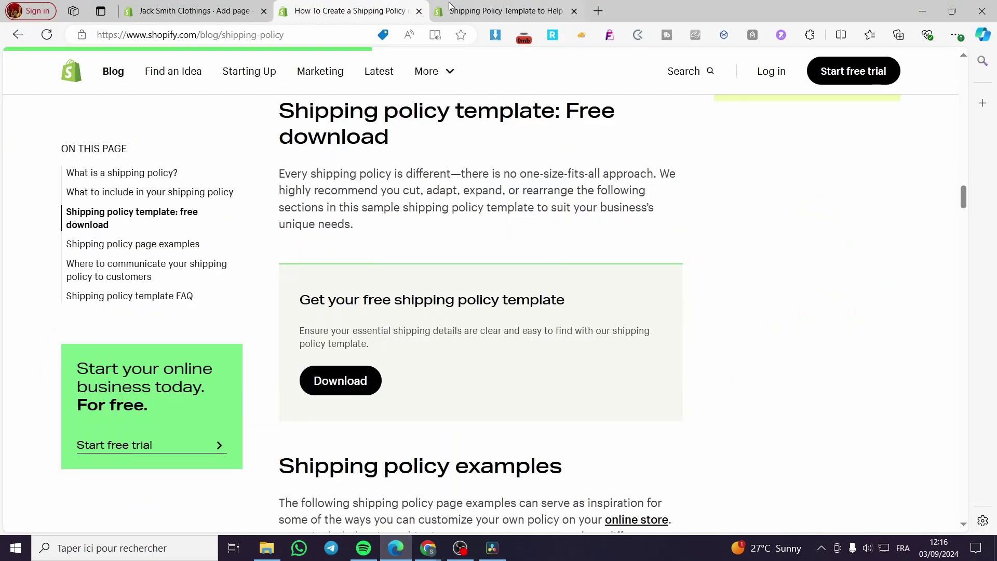
click(563, 10)
click(245, 7)
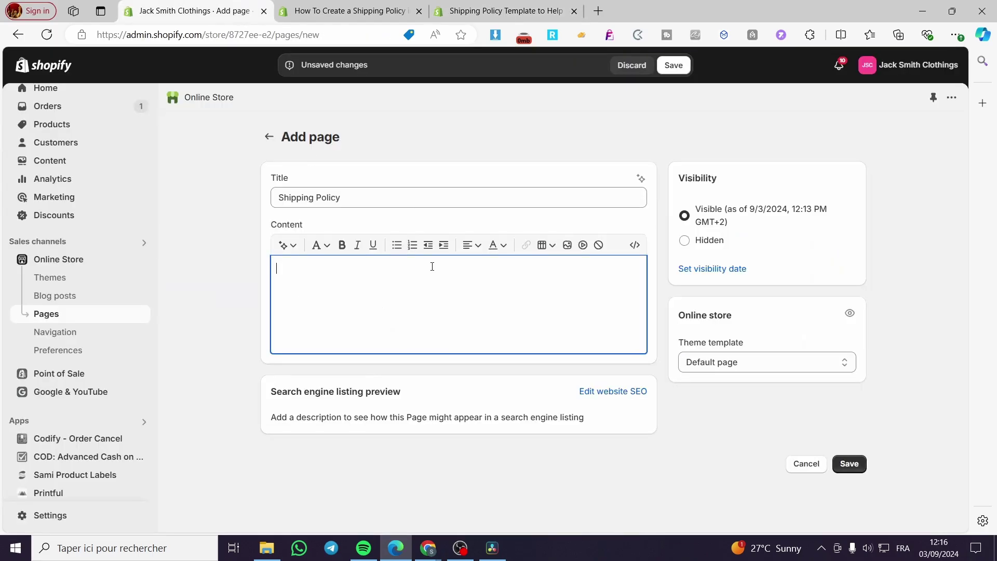
click(323, 280)
key(ctrl+v)
drag(349, 266, 273, 269)
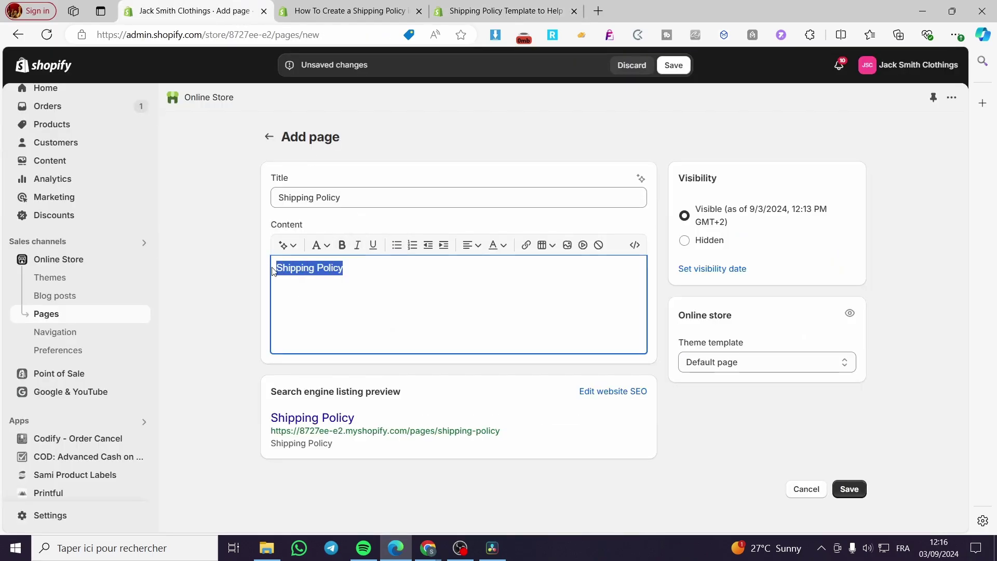
click(342, 244)
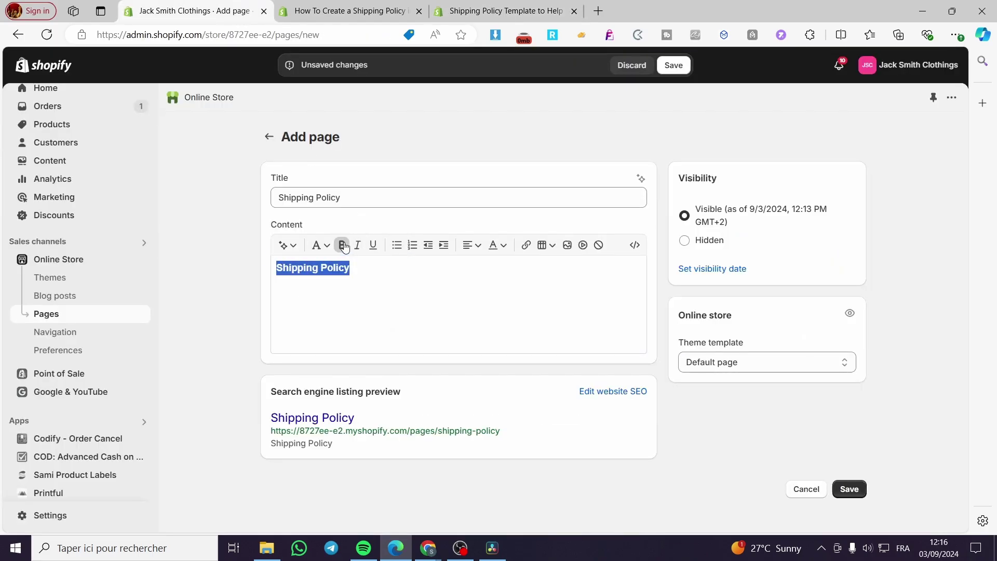
Center the bold "Shipping Policy" heading in the page content and start a left-aligned line below it.
click(471, 244)
click(480, 290)
click(518, 270)
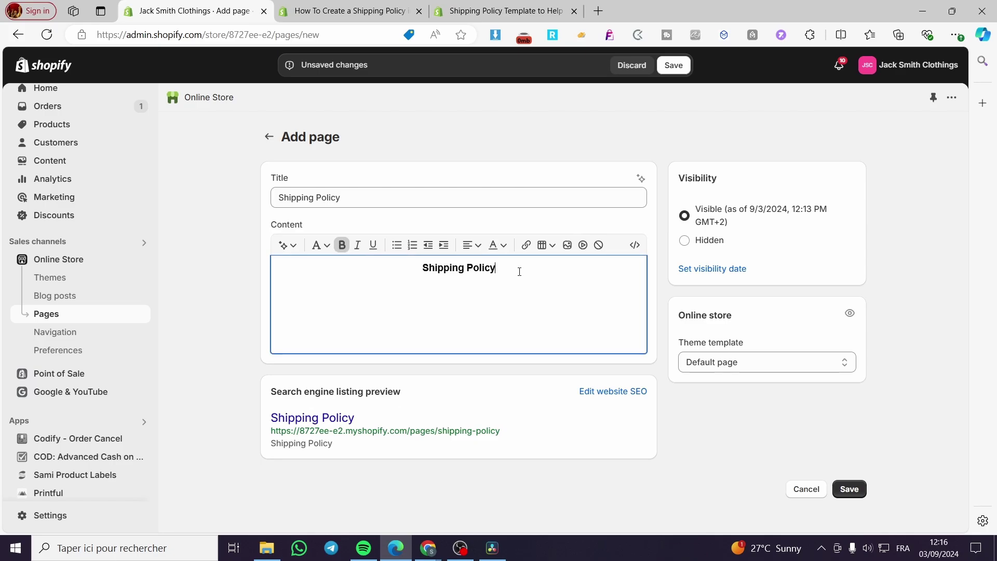
key(Return)
click(471, 245)
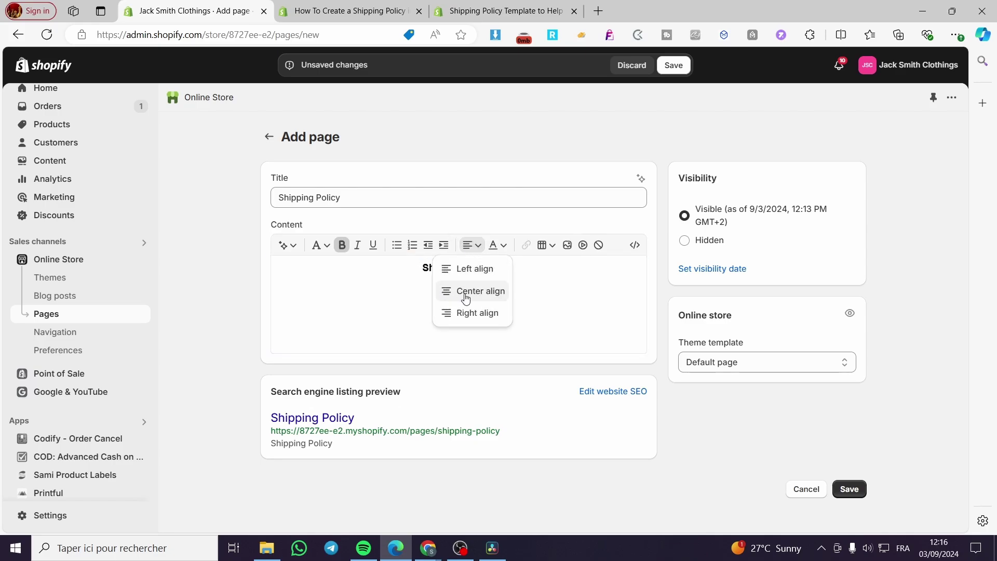
click(475, 268)
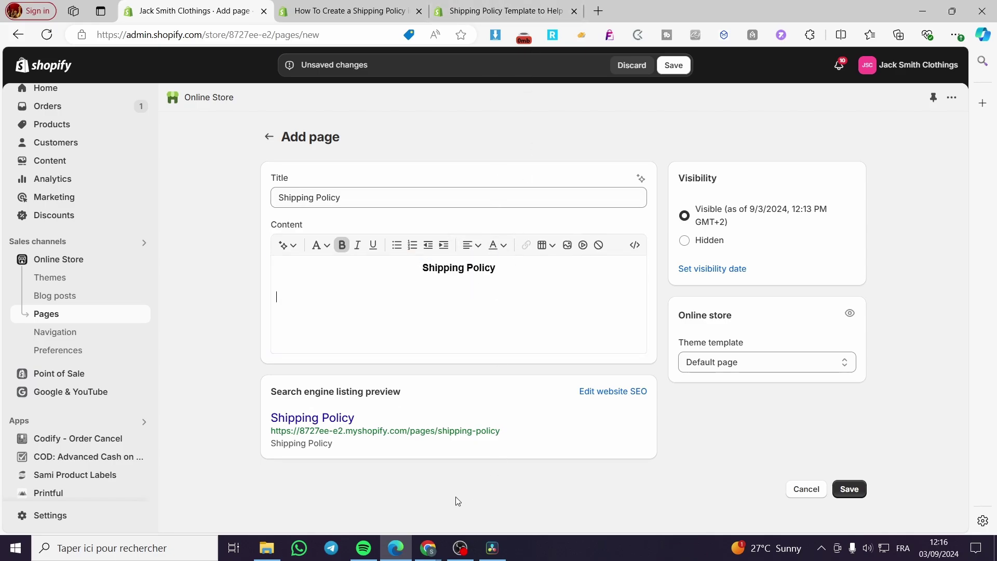
Switch to the template PDF in Chrome and copy its text from "ORDER PROCESSING" through the end of page 3.
mouse_move(429, 549)
click(473, 530)
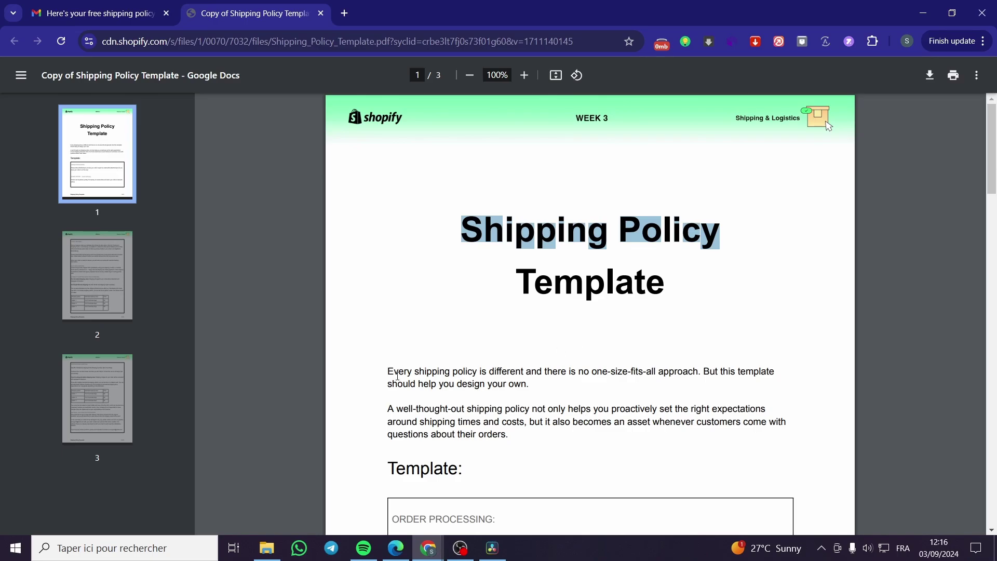
scroll(395, 377, down, 4)
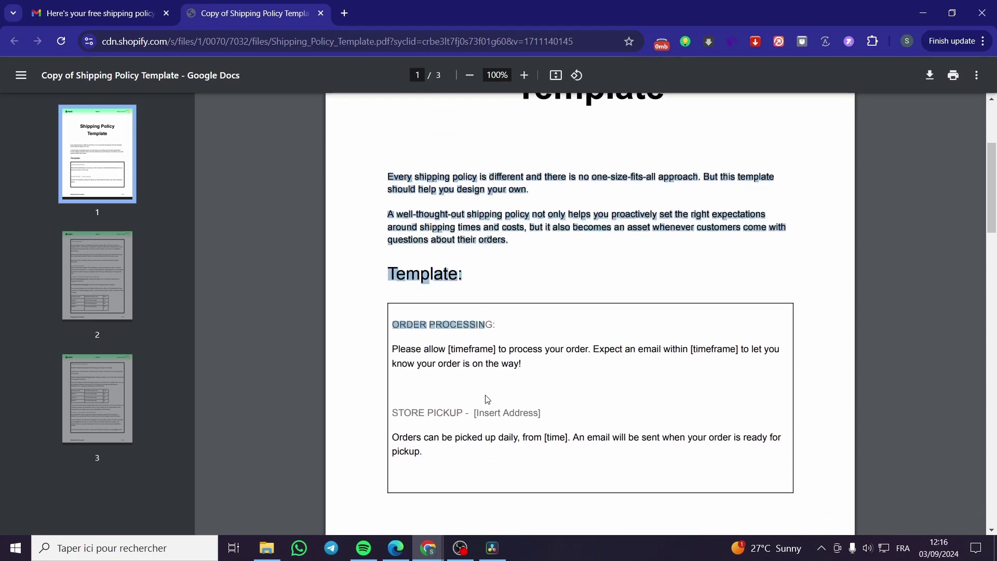
drag(394, 325, 781, 421)
scroll(513, 406, down, 15)
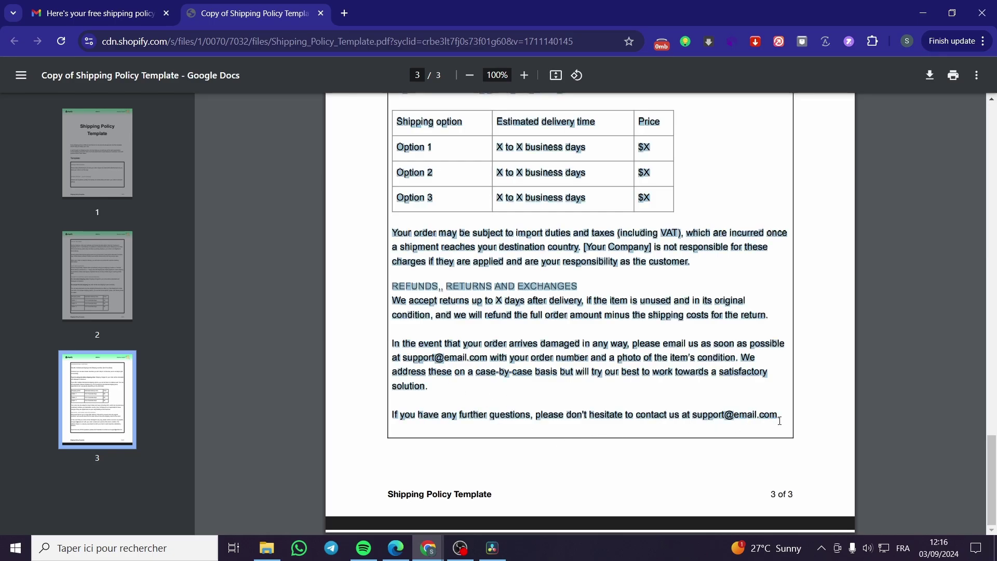
Return to the Shopify page form in Edge, paste the template text below the heading and remove its bold formatting.
click(396, 548)
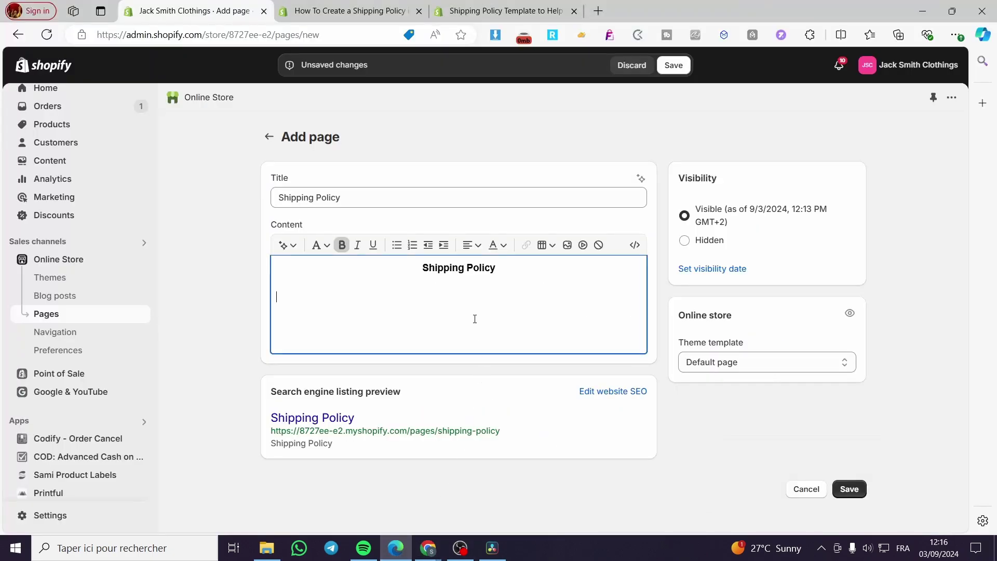
key(ctrl+v)
scroll(483, 387, up, 10)
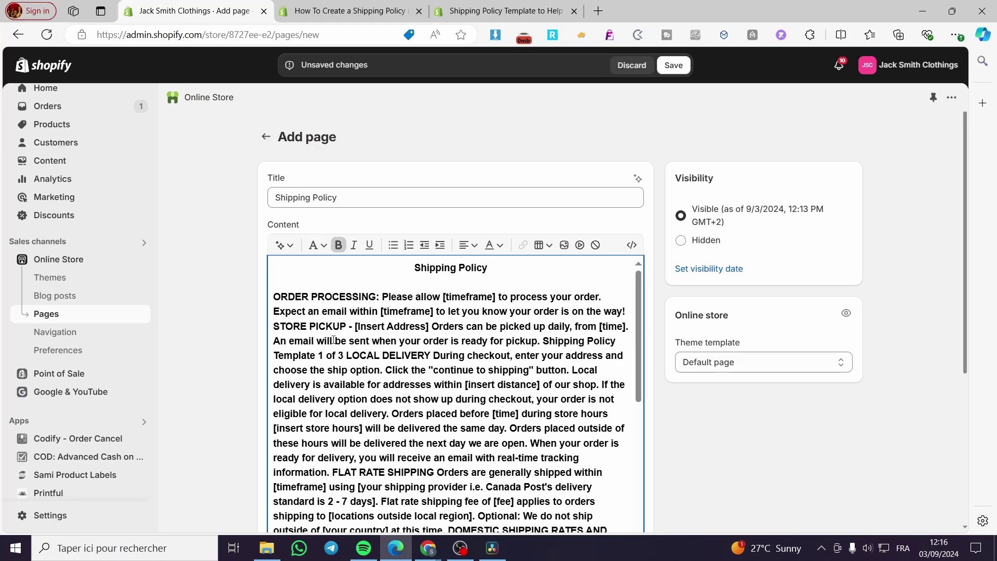
key(ctrl+a)
drag(465, 263, 601, 456)
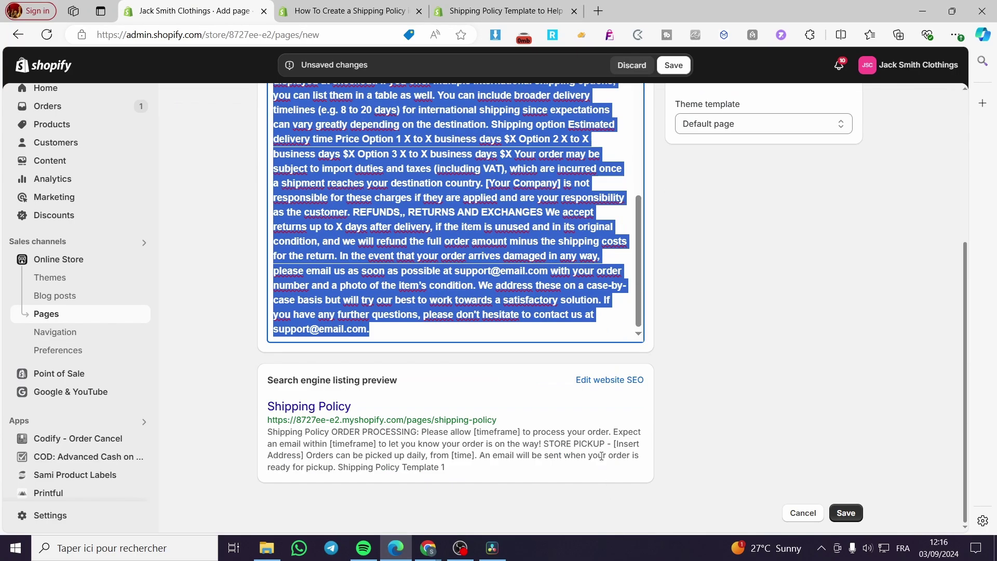
scroll(579, 338, up, 15)
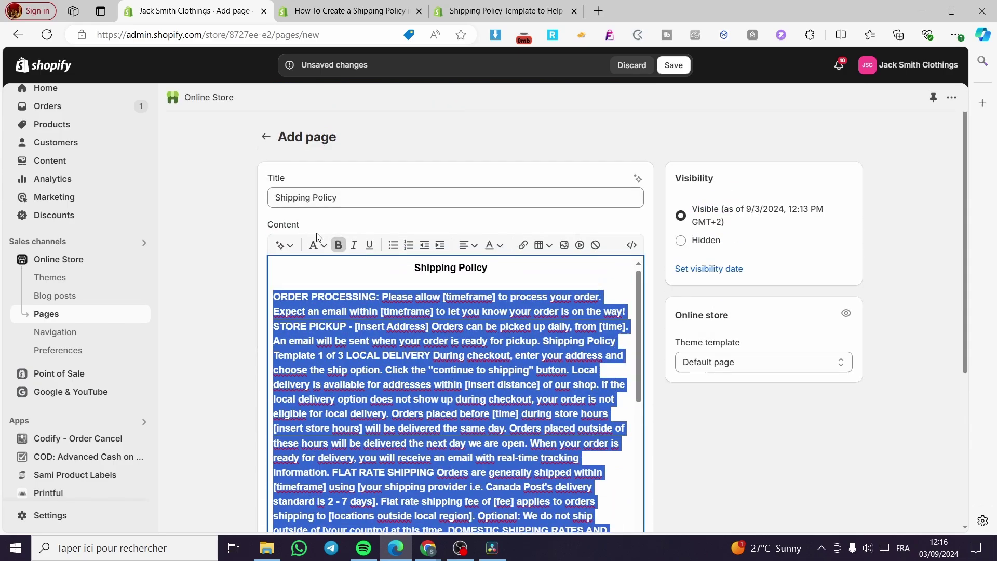
click(338, 244)
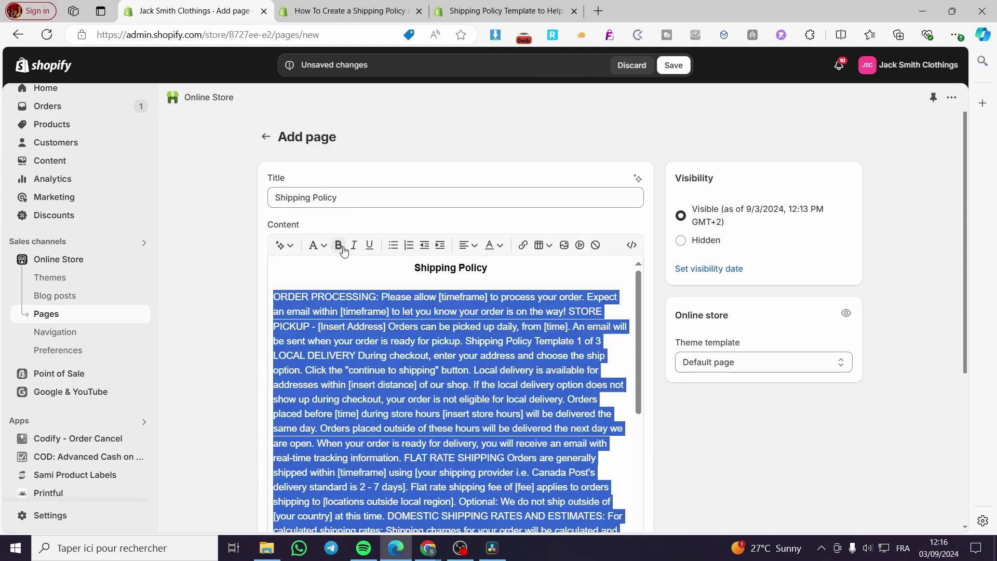
Deselect the pasted text and save the new Shipping Policy page.
click(672, 420)
click(541, 282)
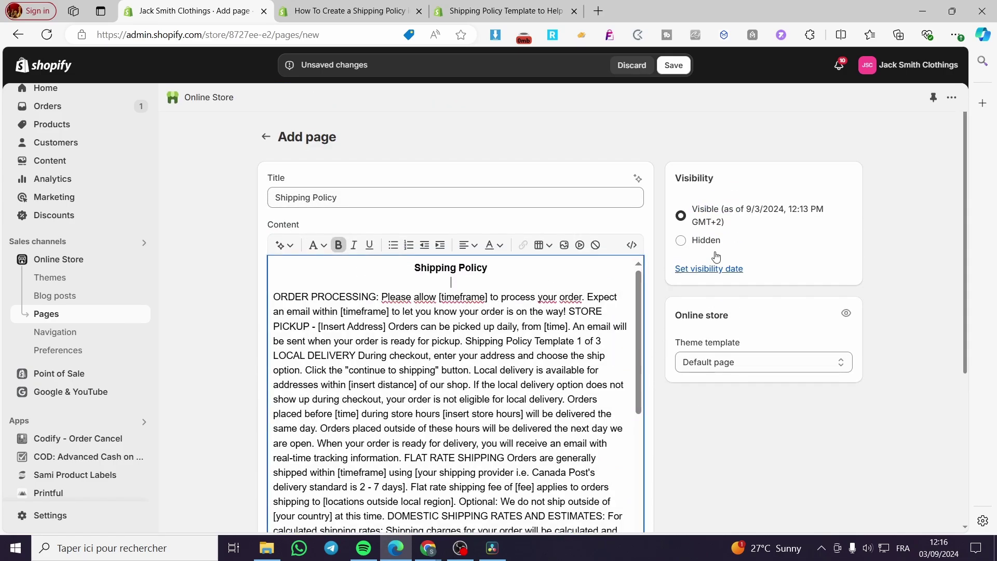
click(674, 64)
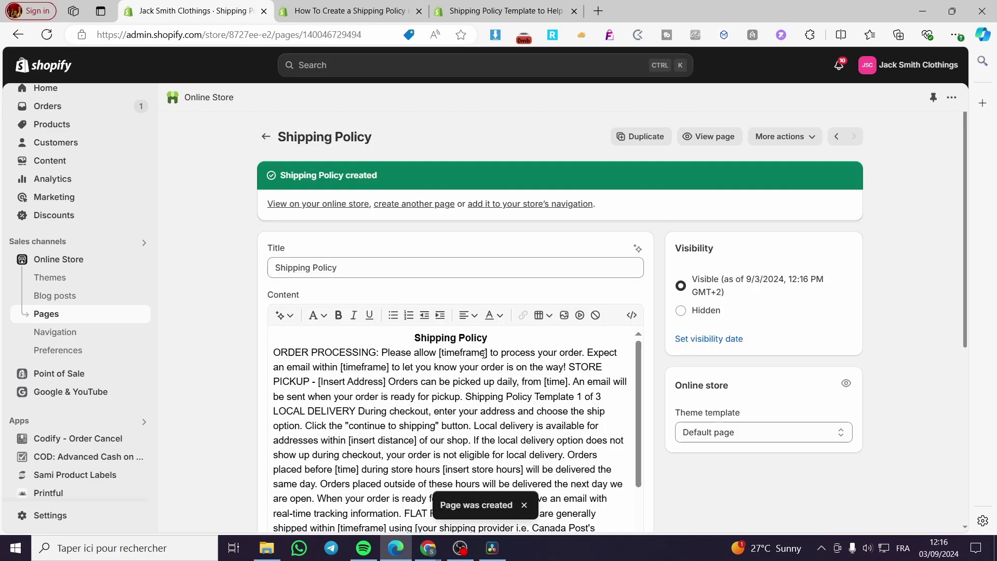
Insert two line breaks after the "Shipping Policy" heading in the content and save the page again.
click(486, 338)
key(Return)
key(Return)
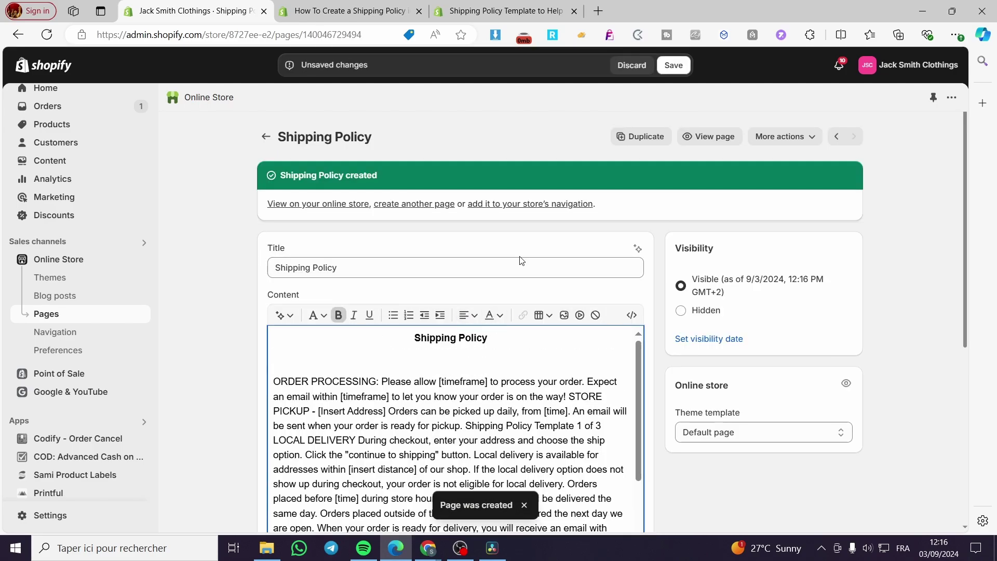
click(674, 65)
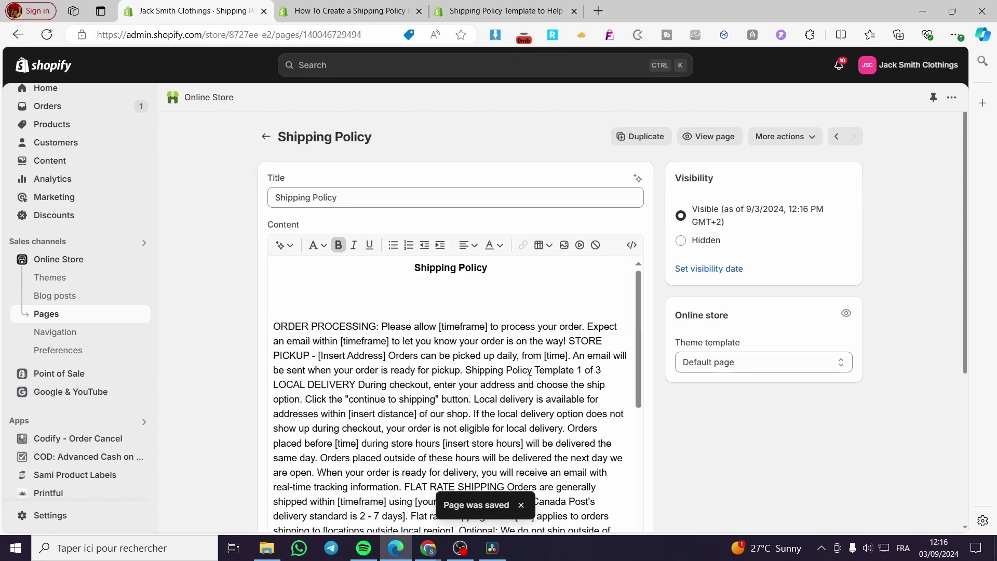
Review the pasted policy text for bracketed placeholders to customize, such as [timeframe], [time], [Insert Address] and [locations outside local region].
scroll(555, 427, down, 10)
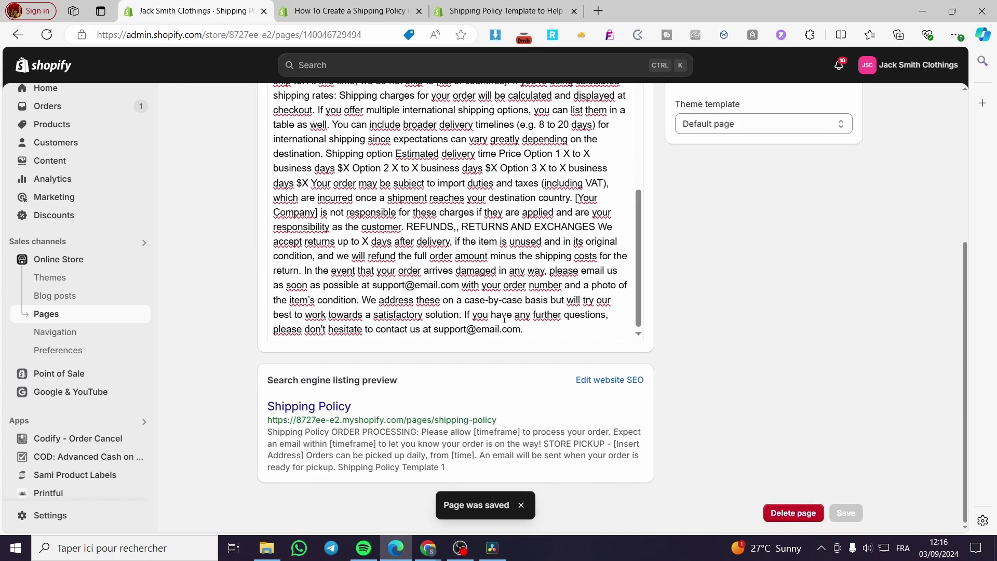
scroll(355, 283, up, 10)
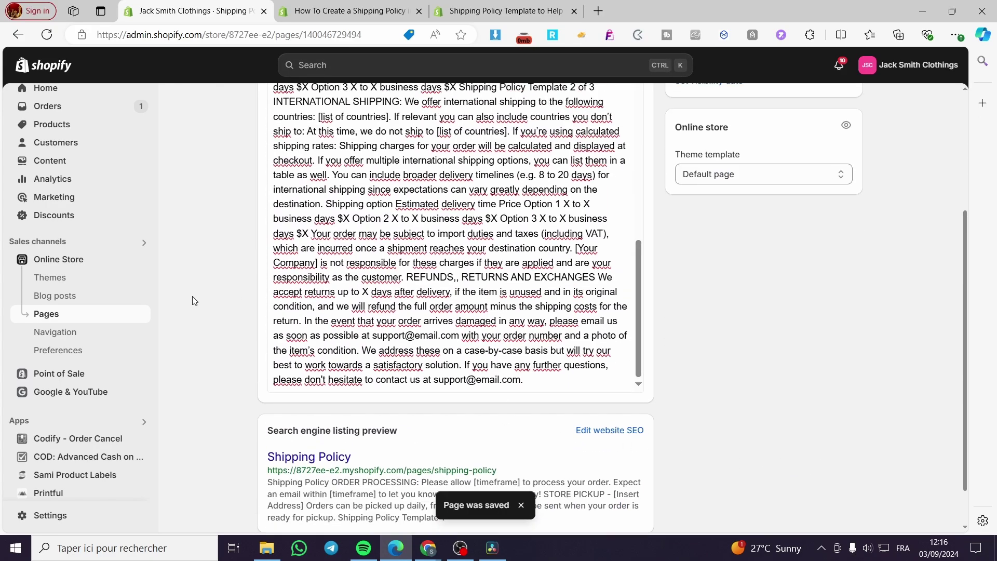
scroll(356, 318, up, 3)
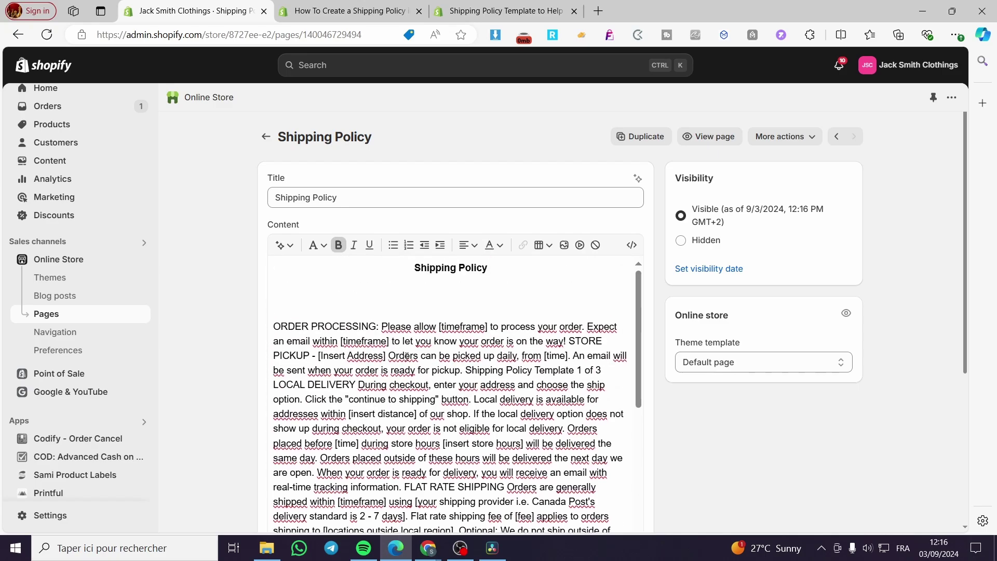
drag(441, 328, 491, 328)
drag(542, 356, 567, 358)
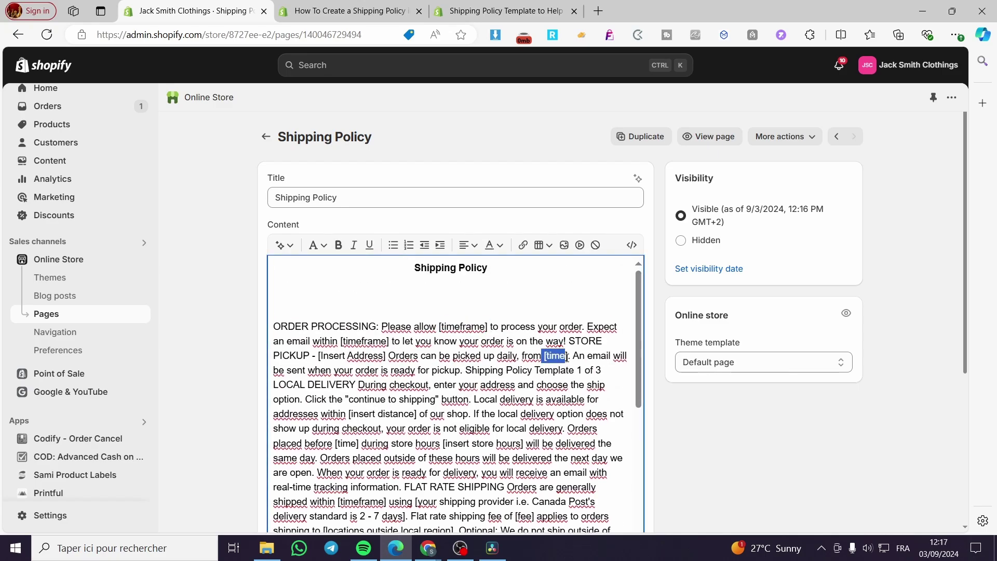
drag(317, 356, 389, 357)
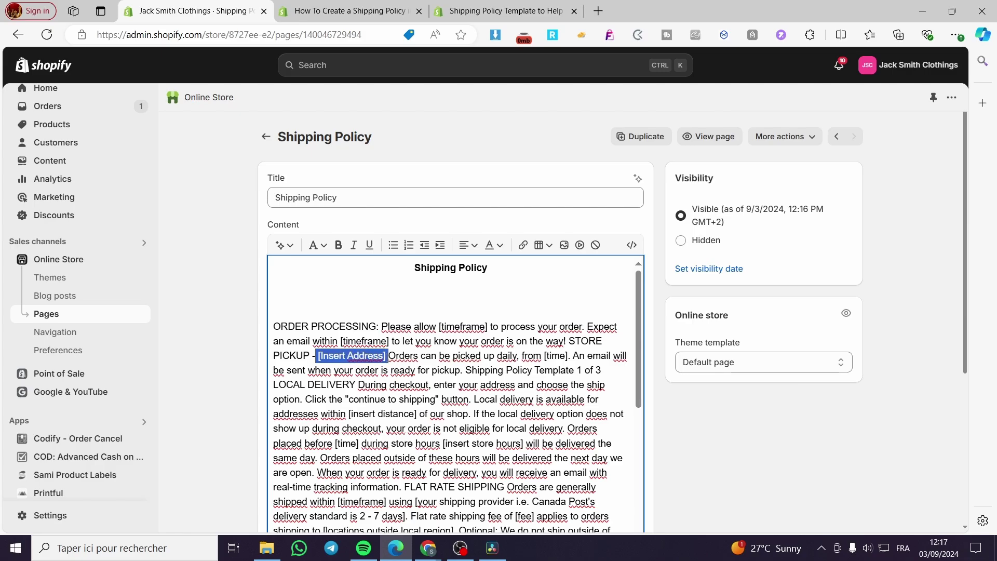
scroll(343, 415, down, 3)
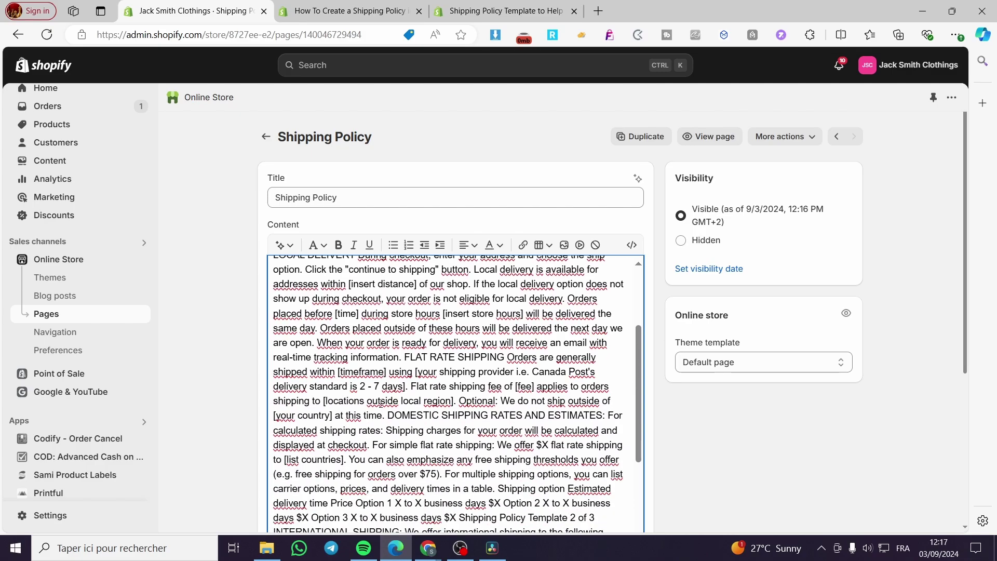
drag(389, 371, 330, 372)
click(325, 402)
drag(458, 406, 323, 403)
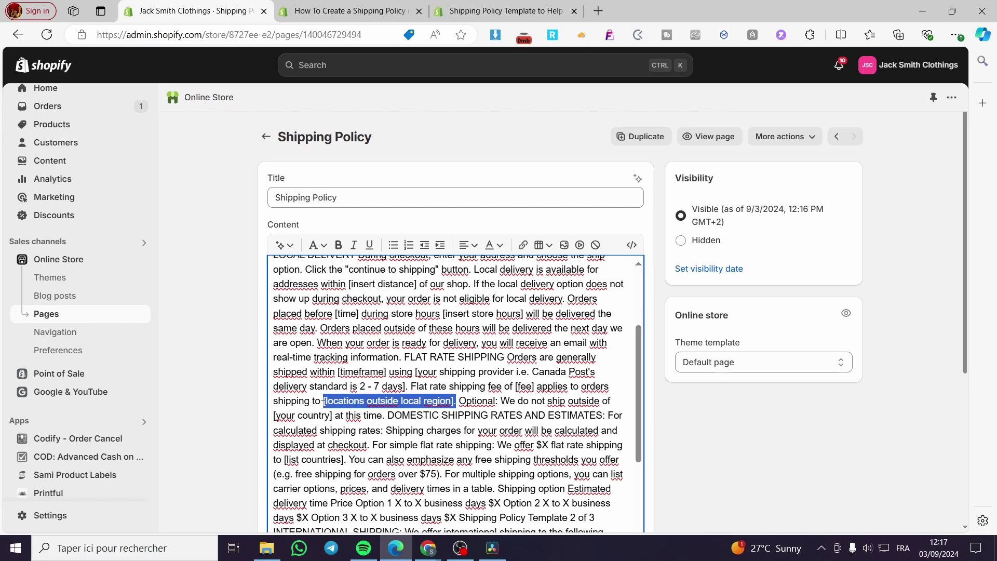
click(244, 310)
scroll(452, 394, up, 3)
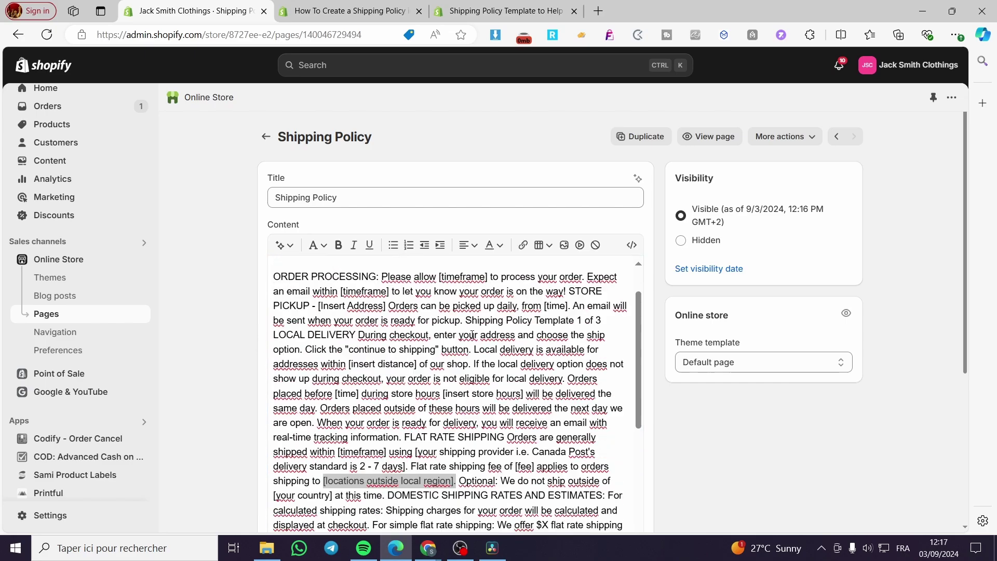
Open the Footer menu in the store's navigation and set up a new item named "Shipping Policy" linked to the Shipping Policy page.
click(64, 338)
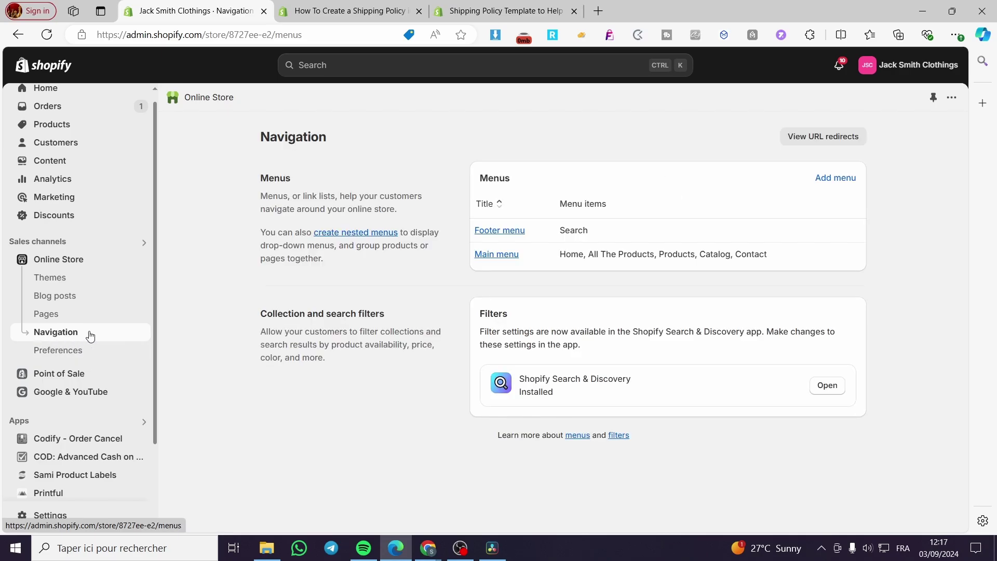
click(497, 232)
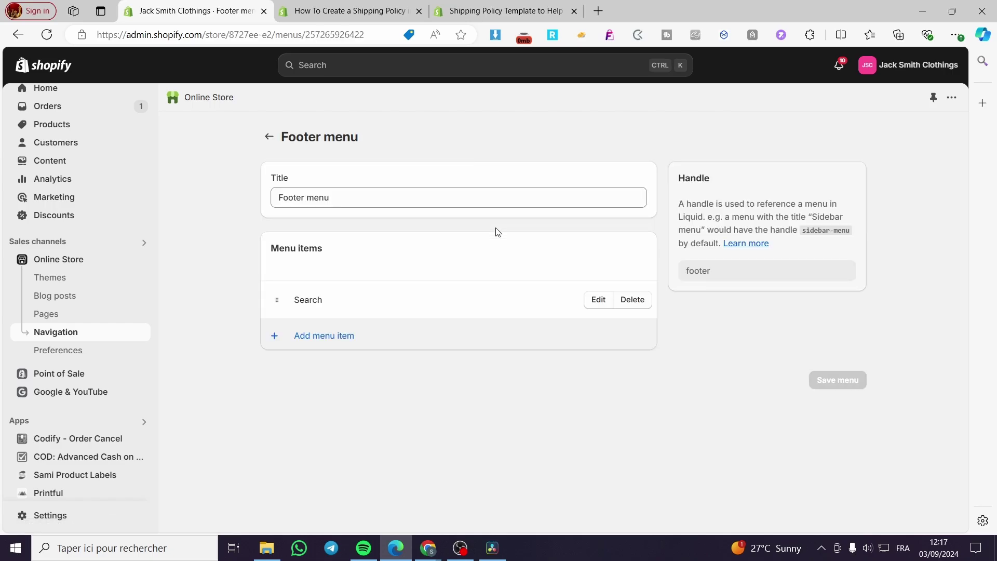
click(324, 338)
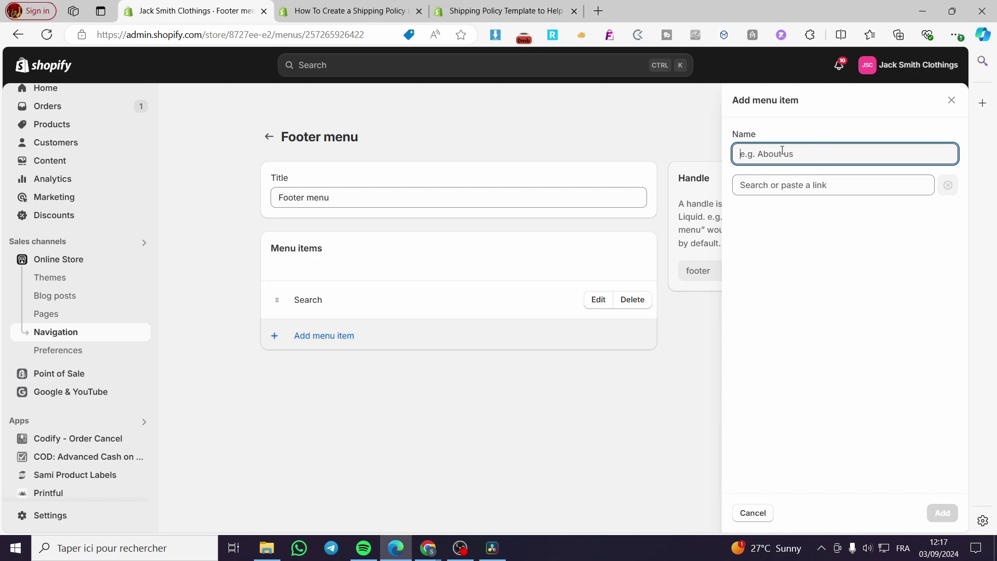
text(Sh)
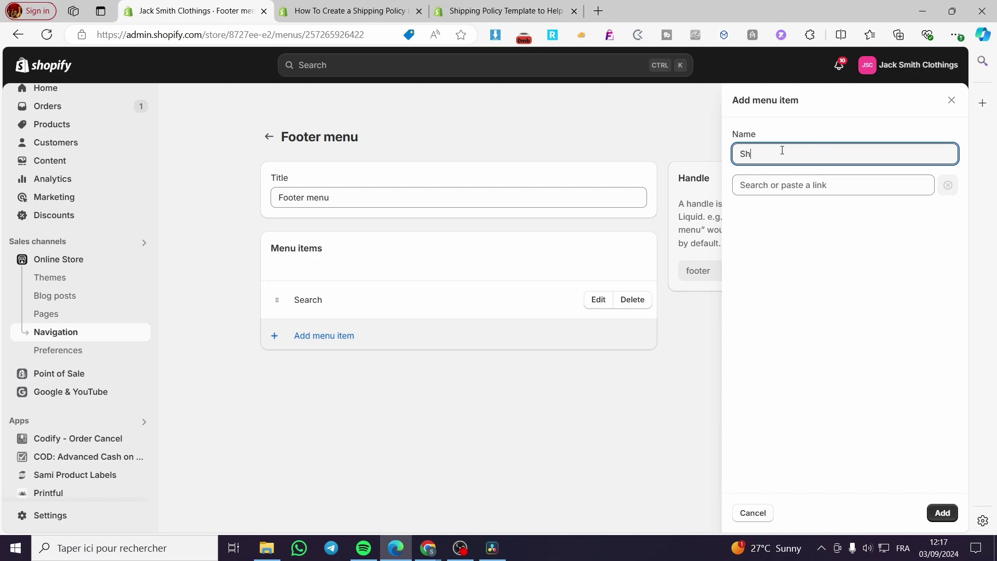
text(ipping Policy)
click(815, 186)
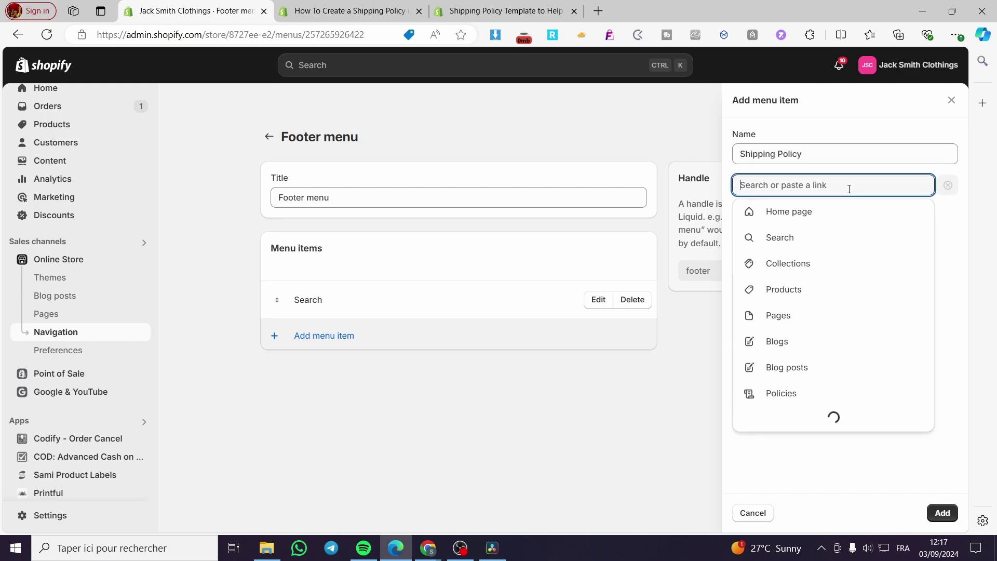
right_click(810, 321)
click(853, 320)
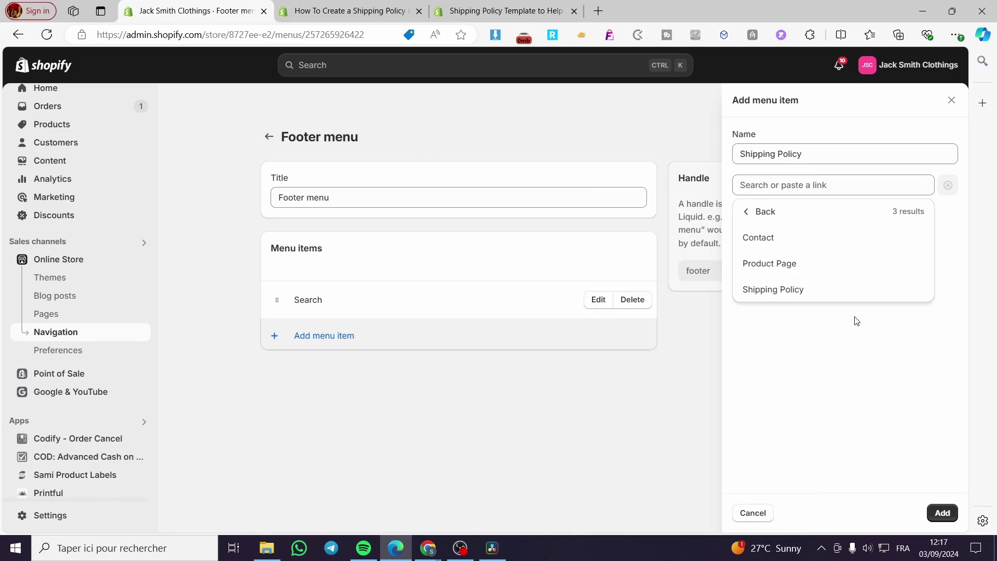
click(811, 293)
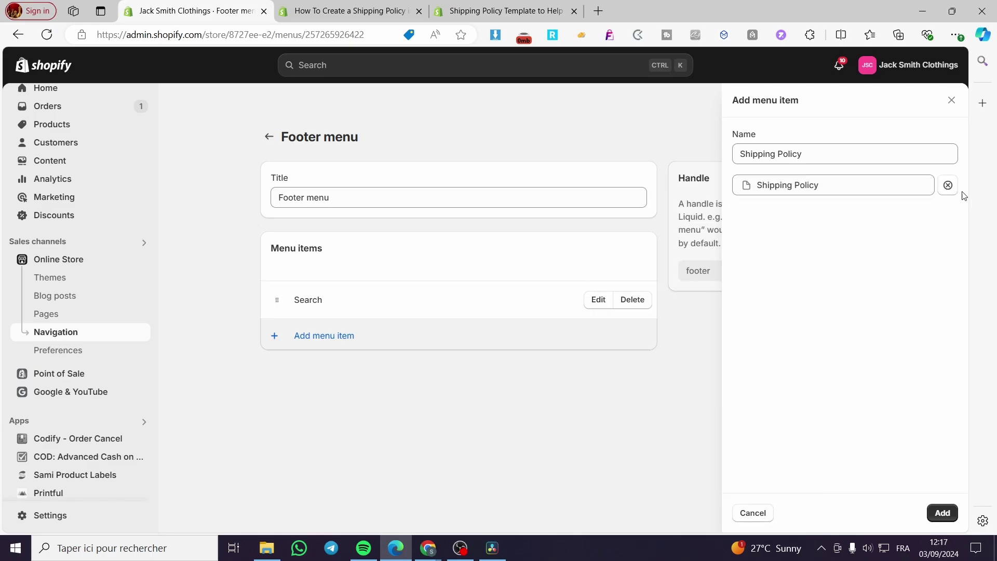